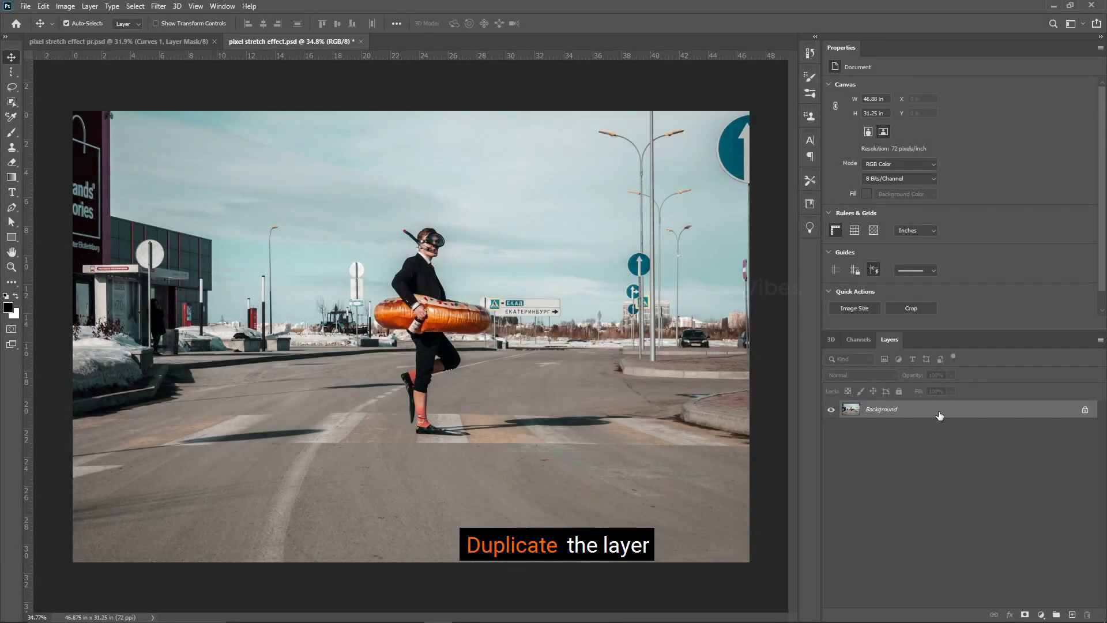
- Duplicate the Background layer as Background copy and zoom in on the man
drag(940, 415, 1072, 615)
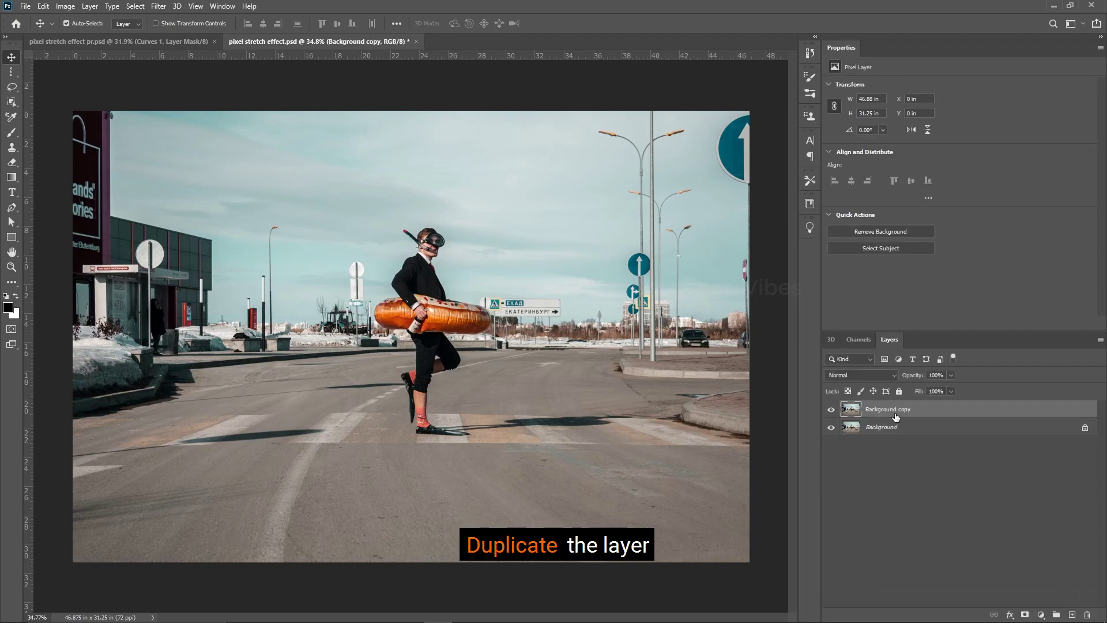
scroll(507, 312, up, 5)
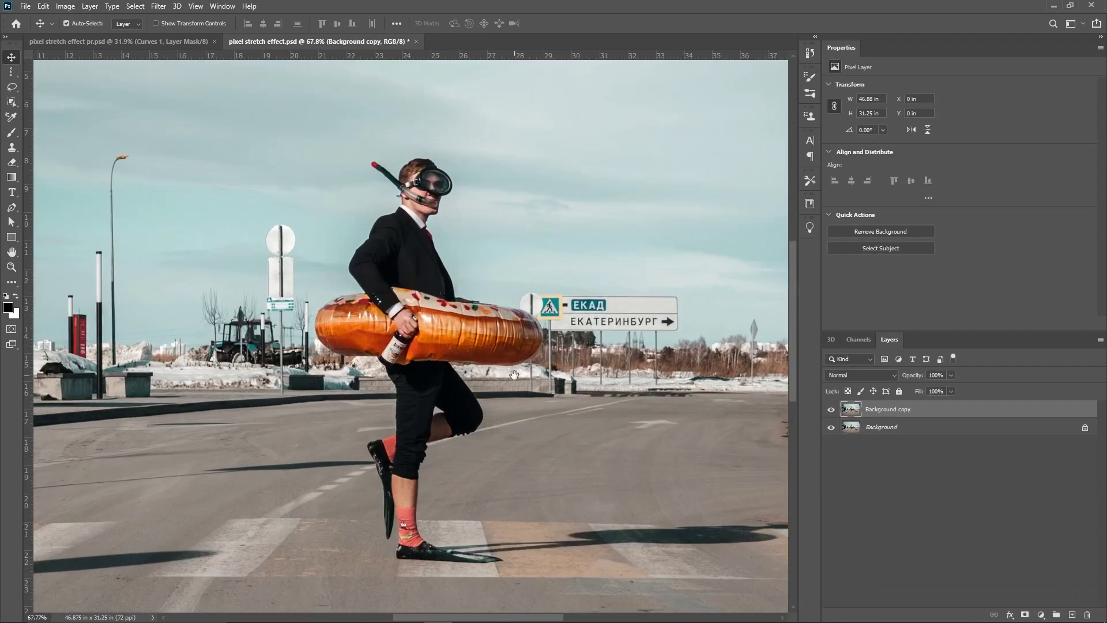
drag(515, 389, 504, 337)
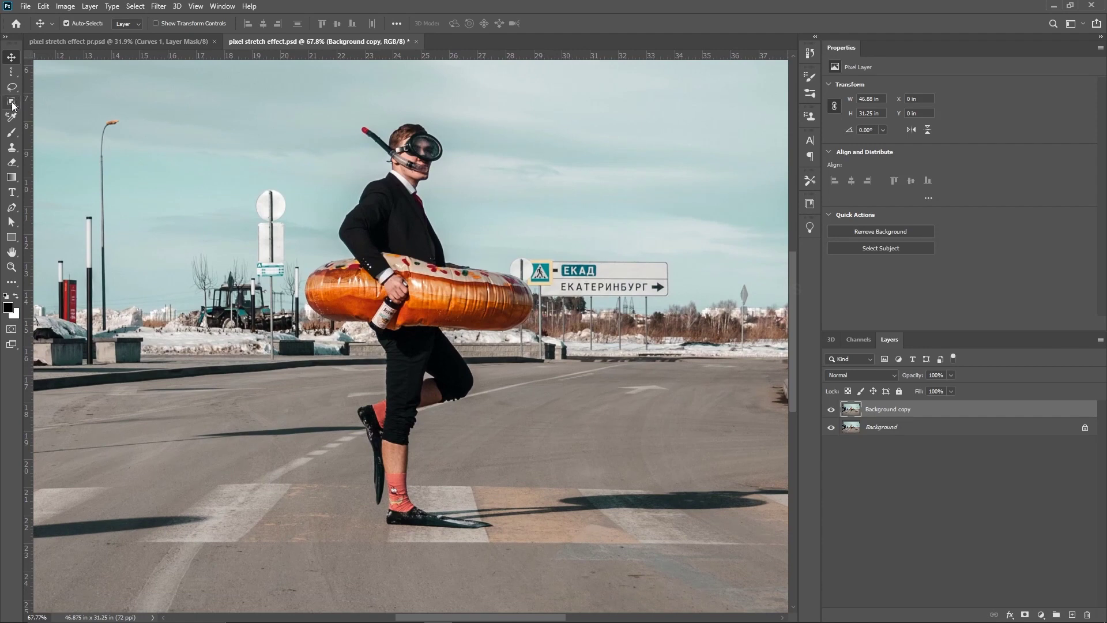
drag(12, 103, 28, 105)
- Select the man with the swim ring with Object Selection, trimming extra areas with the Lasso
click(69, 106)
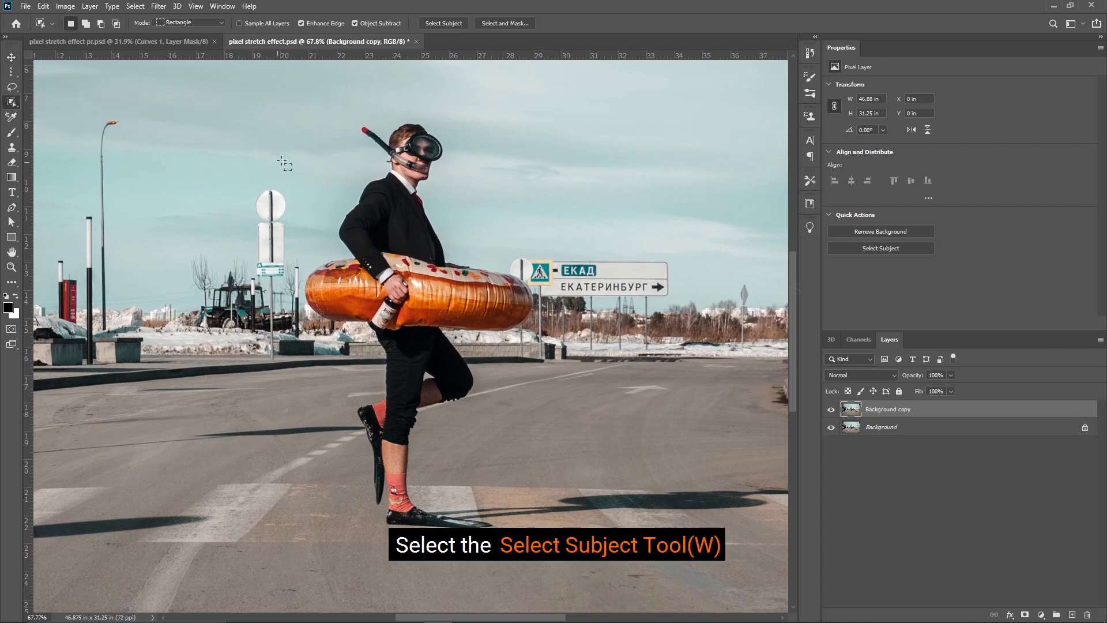
mouse_move(301, 90)
mouse_down()
mouse_move(555, 538)
mouse_move(541, 537)
mouse_up()
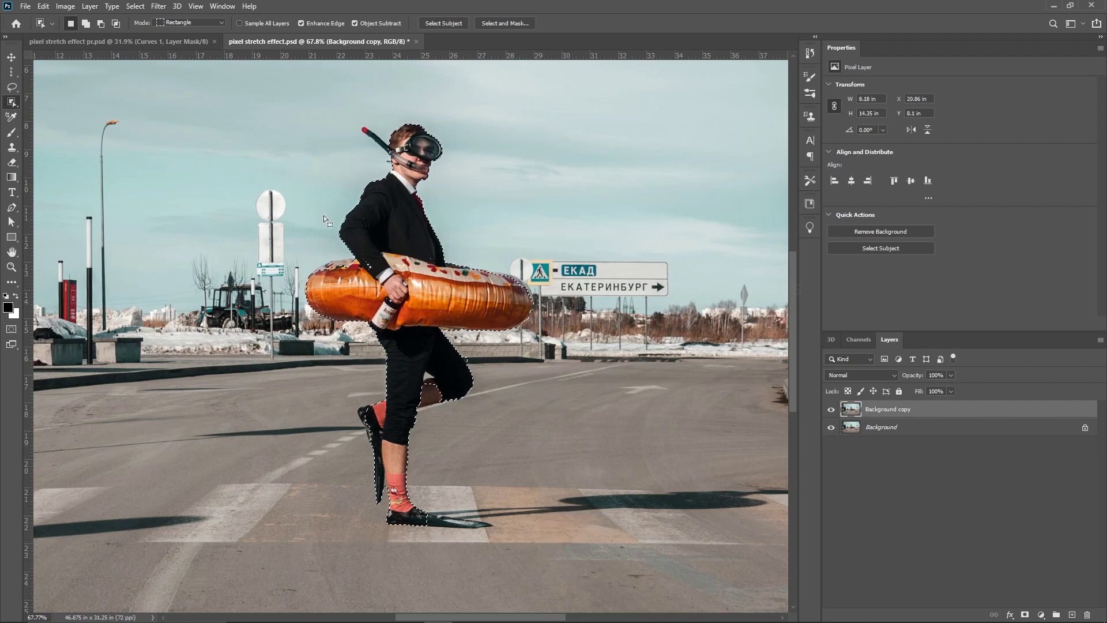
click(11, 87)
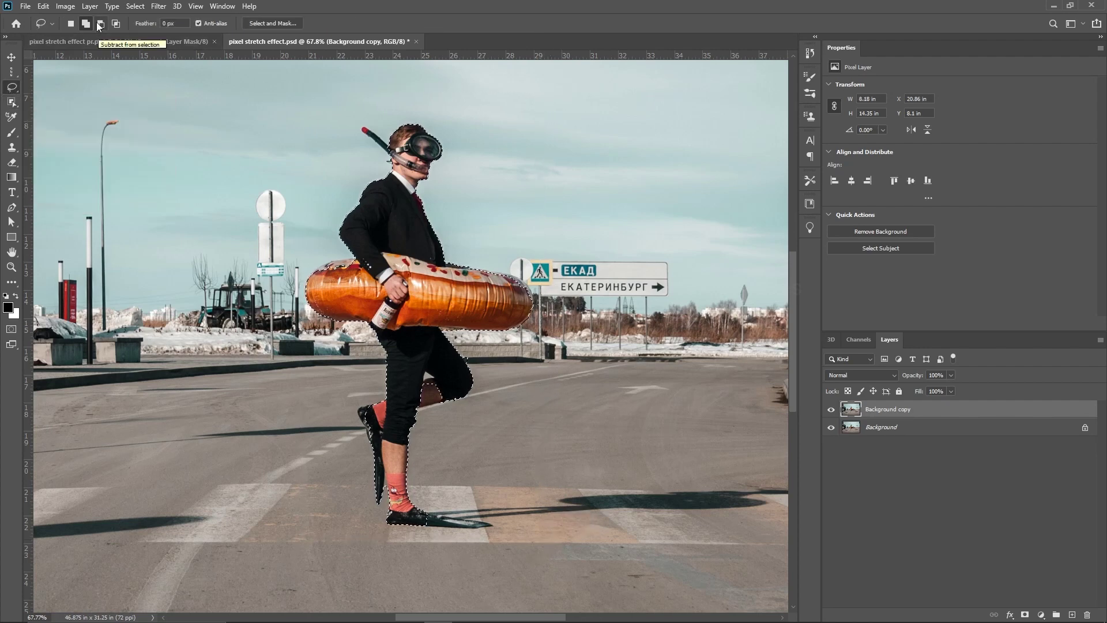
scroll(323, 271, up, 3)
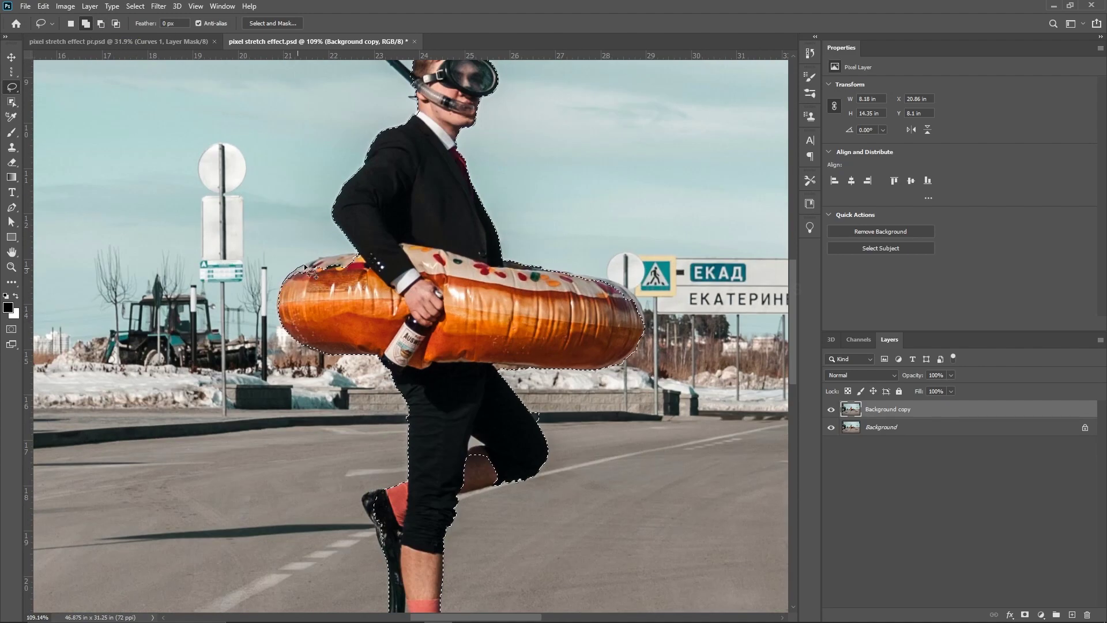
scroll(403, 240, up, 3)
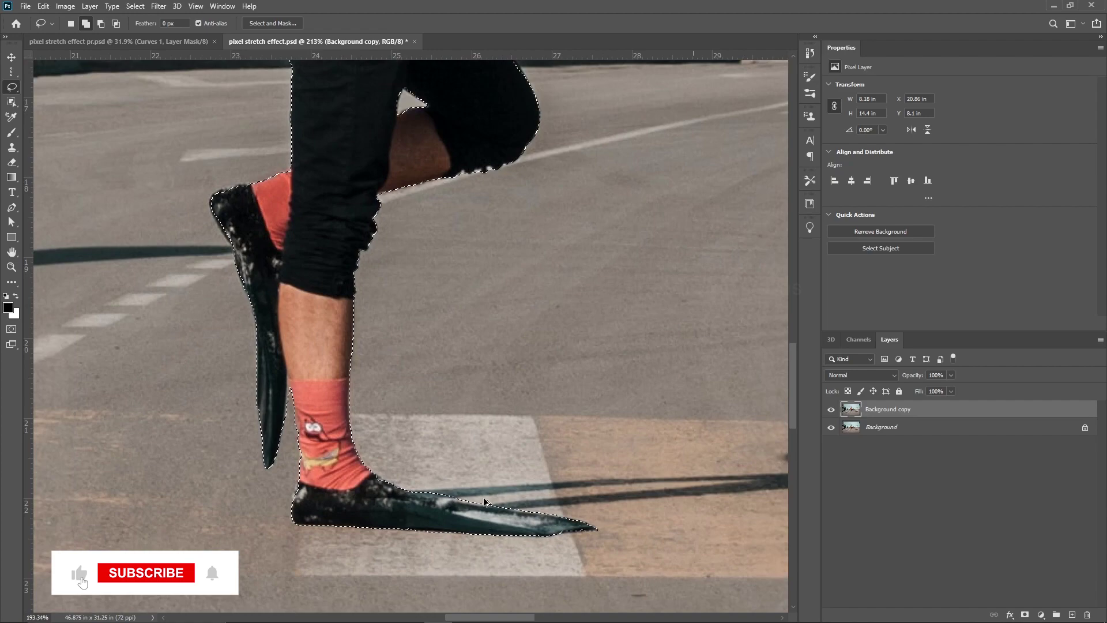
scroll(303, 314, down, 2)
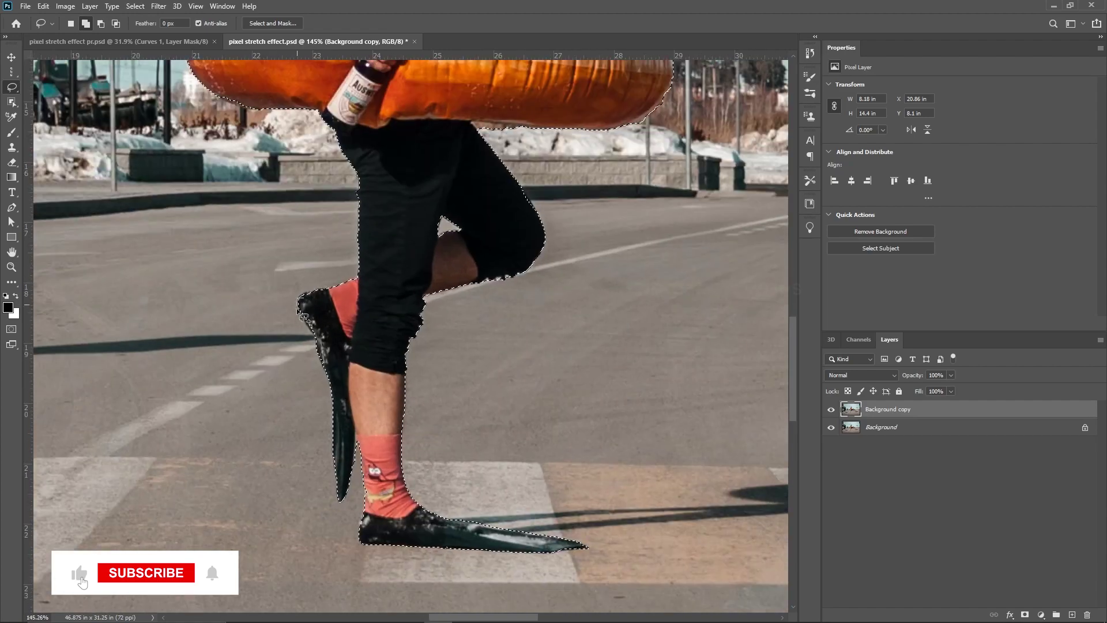
scroll(303, 315, down, 3)
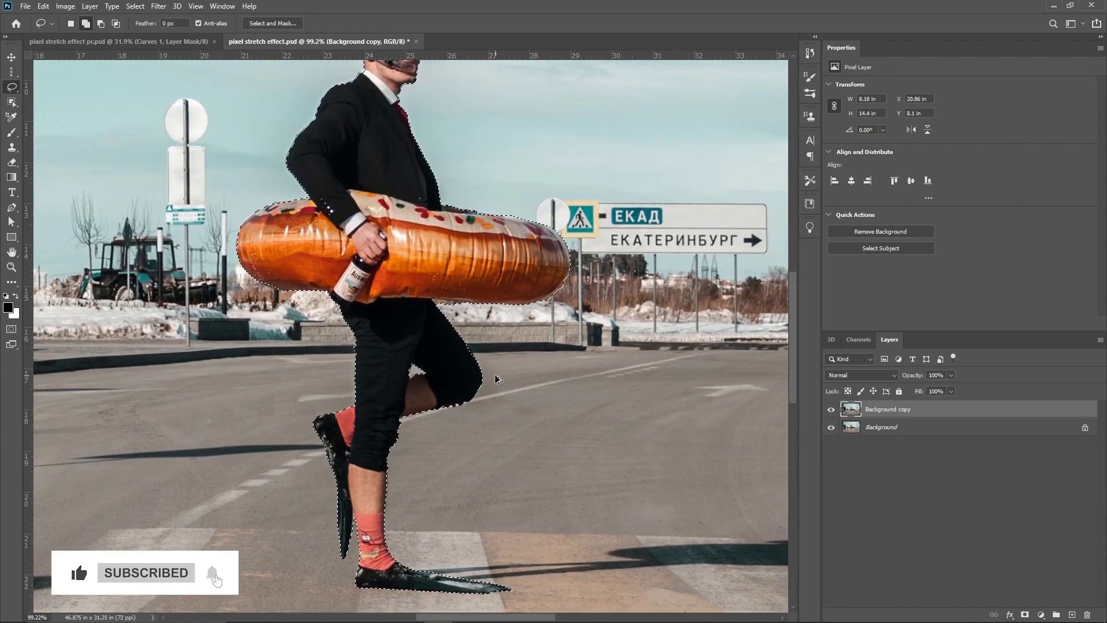
scroll(496, 379, down, 2)
drag(509, 380, 491, 379)
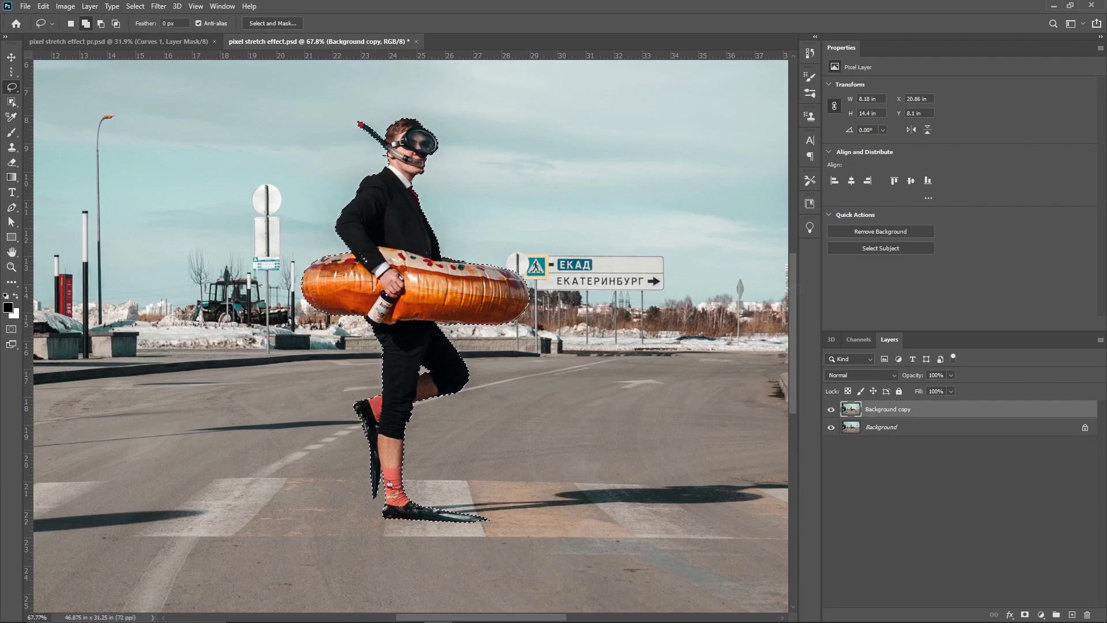
- Add a layer mask to Background copy so only the man remains
key(v)
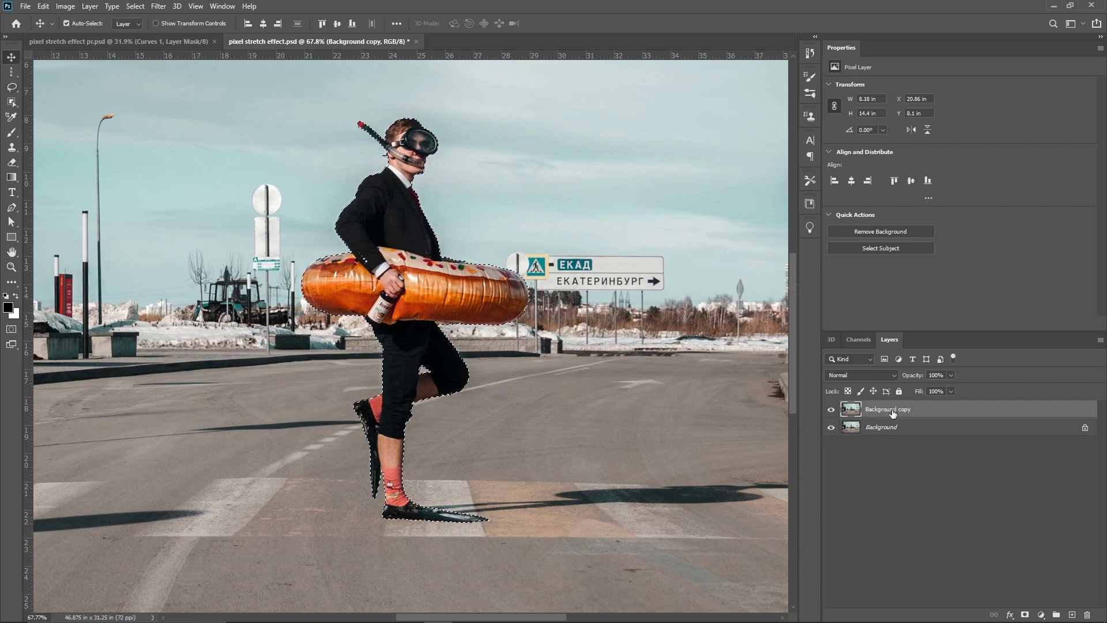
click(1024, 614)
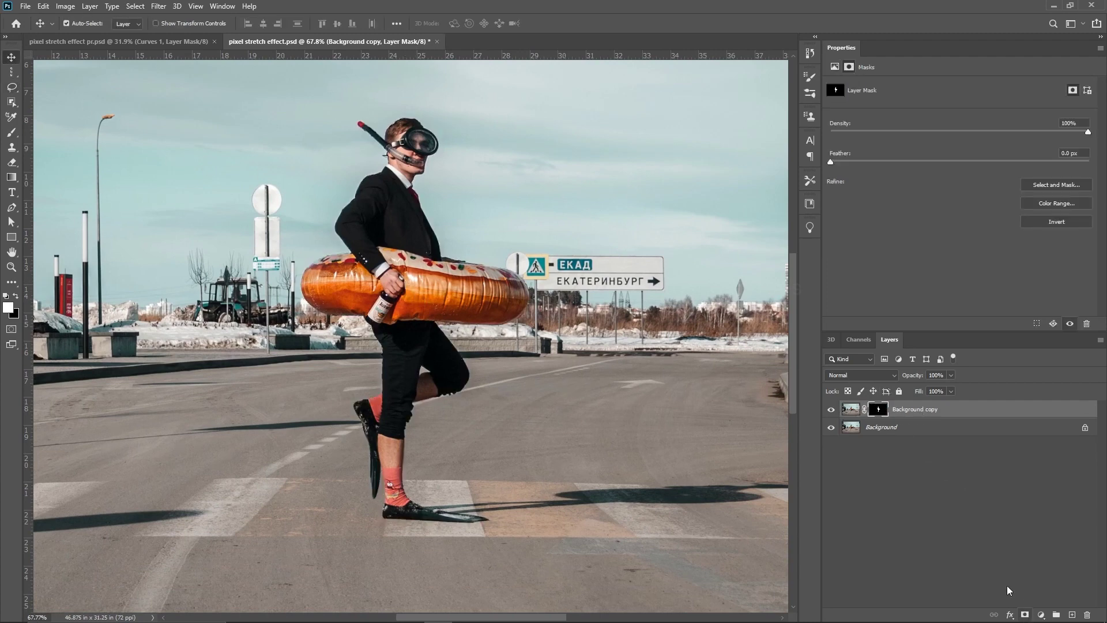
click(831, 427)
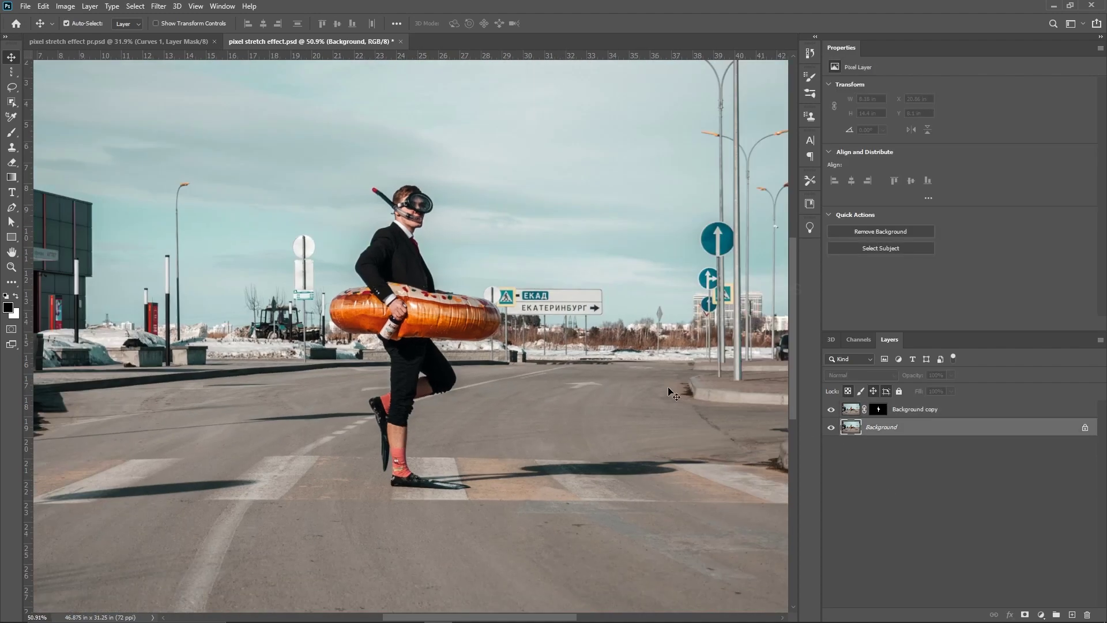
- Duplicate Background as Background copy 2 and select a single-pixel column left of the man
drag(491, 367, 525, 360)
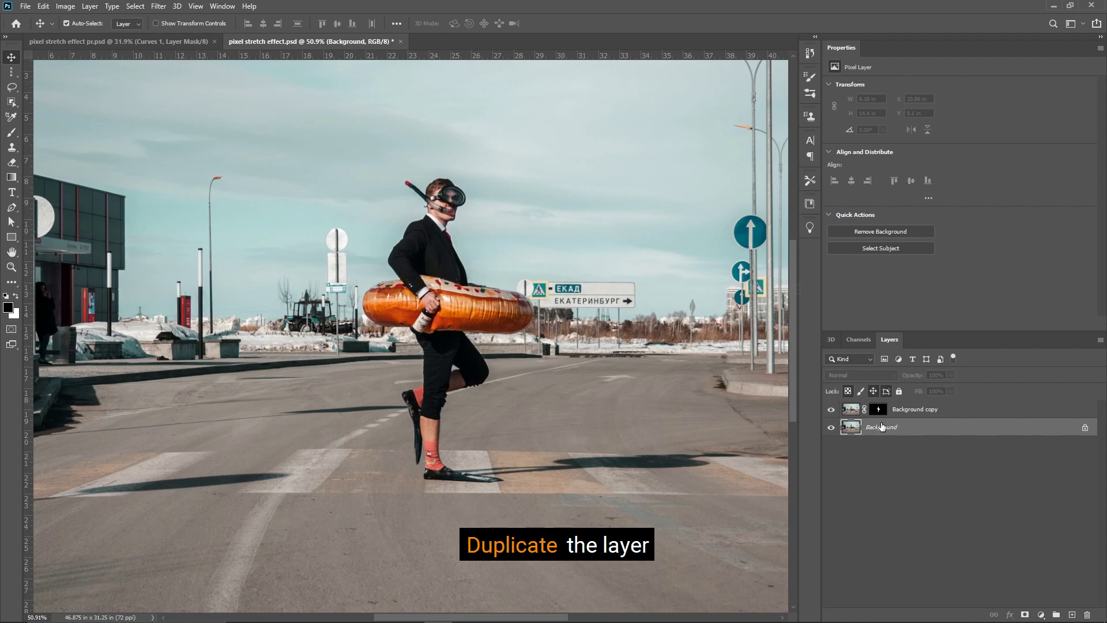
drag(881, 427, 1072, 615)
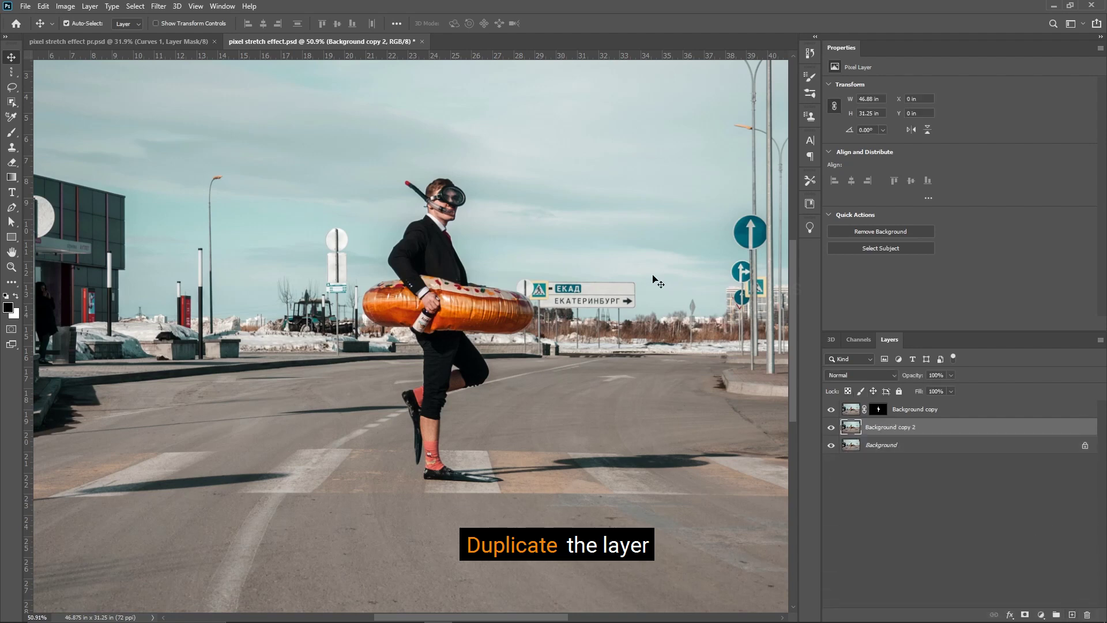
click(11, 72)
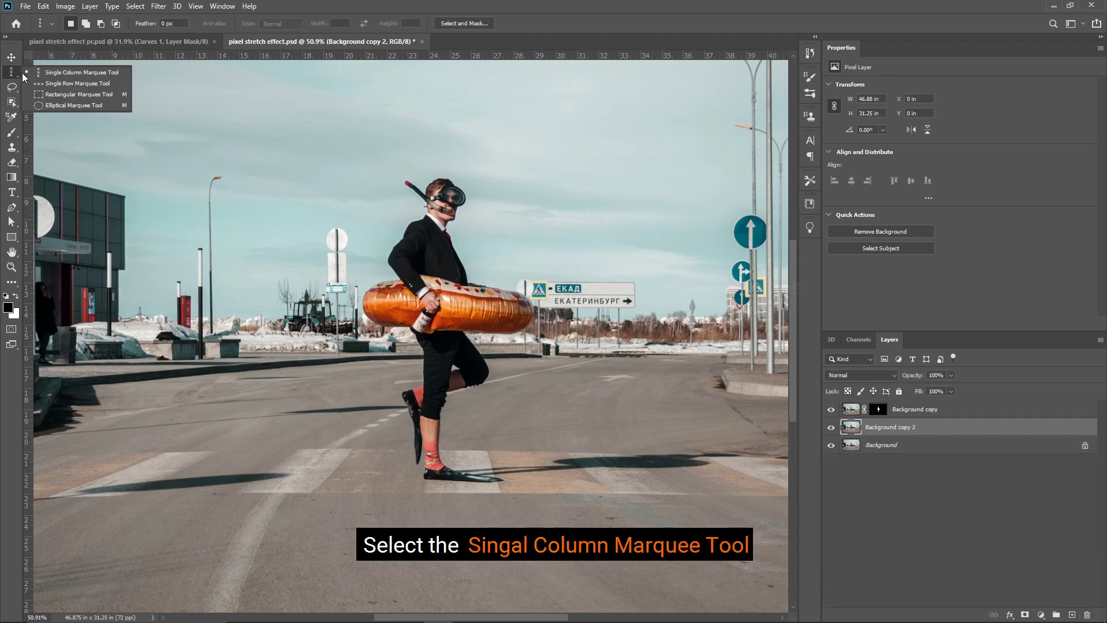
click(69, 73)
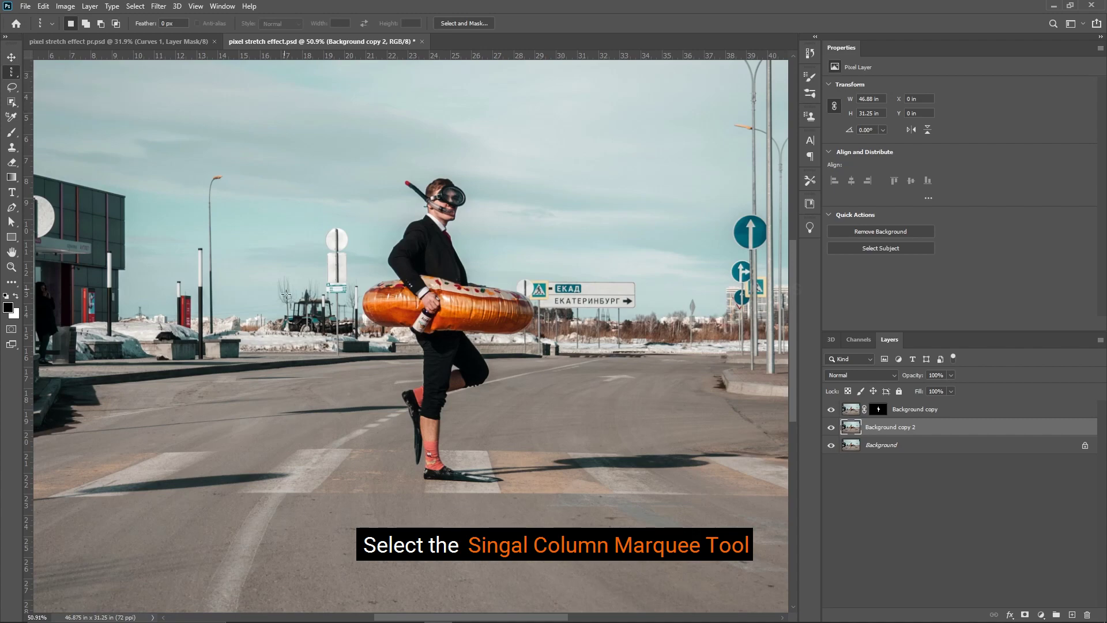
scroll(286, 295, up, 4)
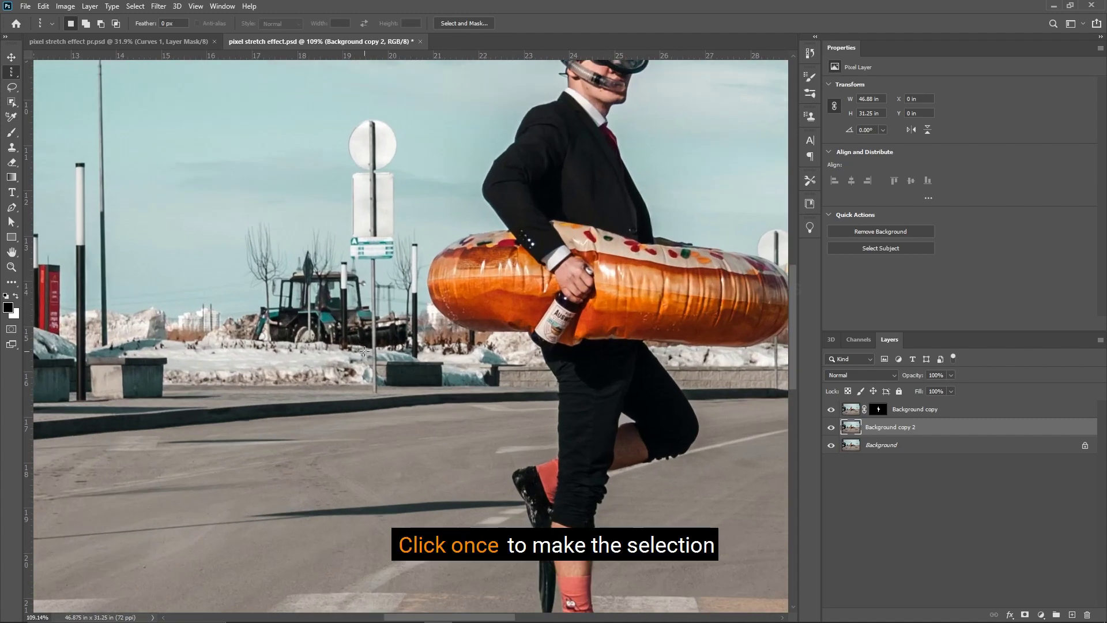
click(364, 353)
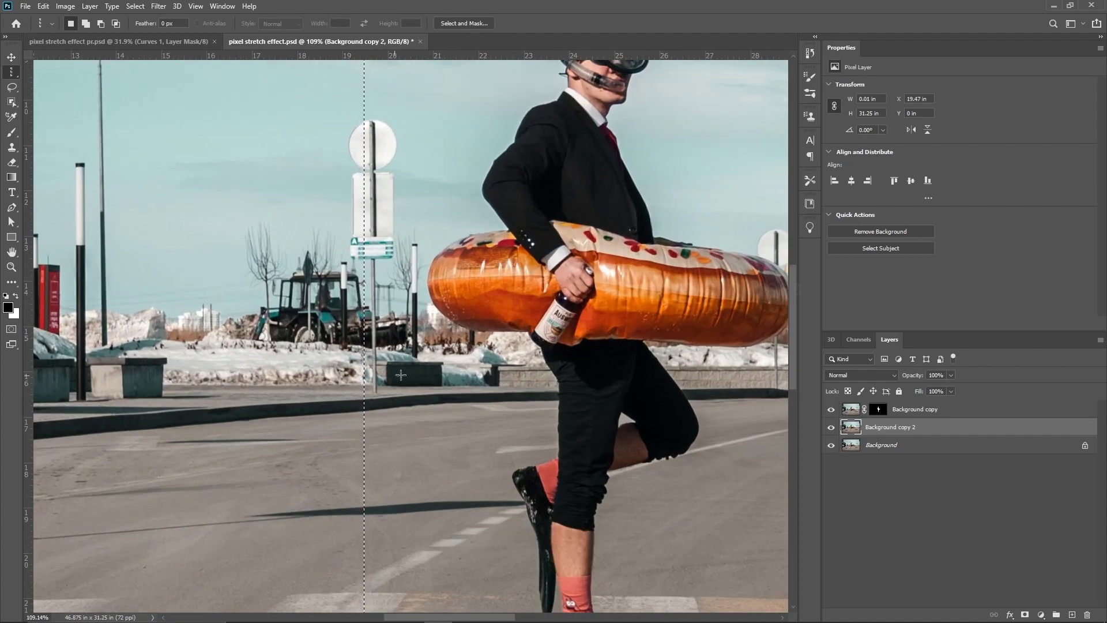
scroll(361, 285, up, 2)
scroll(358, 282, up, 3)
scroll(364, 281, up, 5)
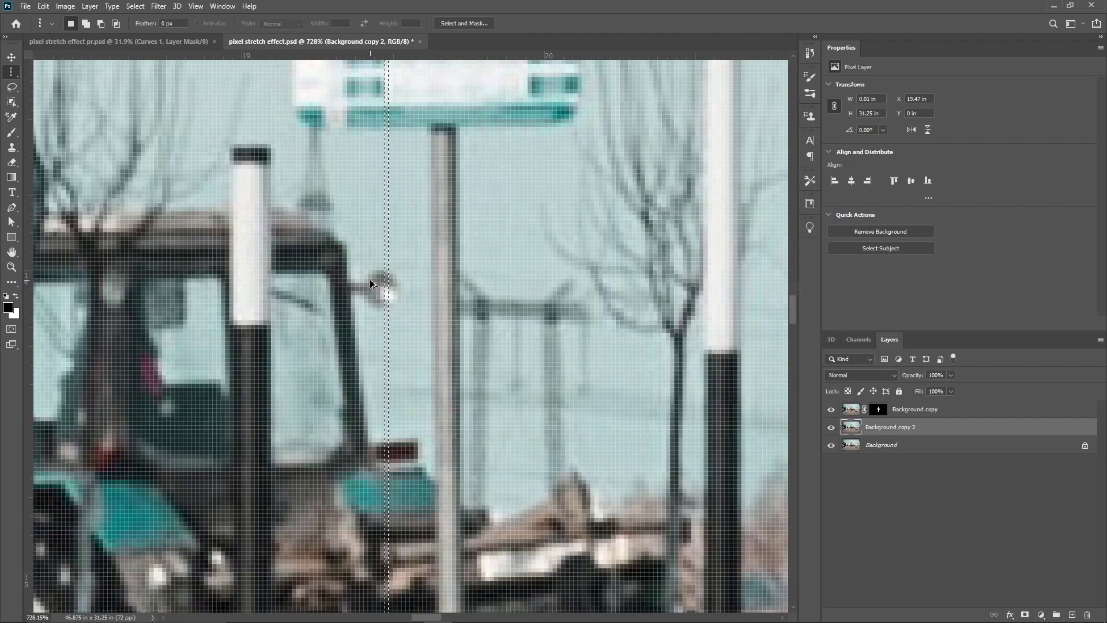
scroll(370, 282, up, 2)
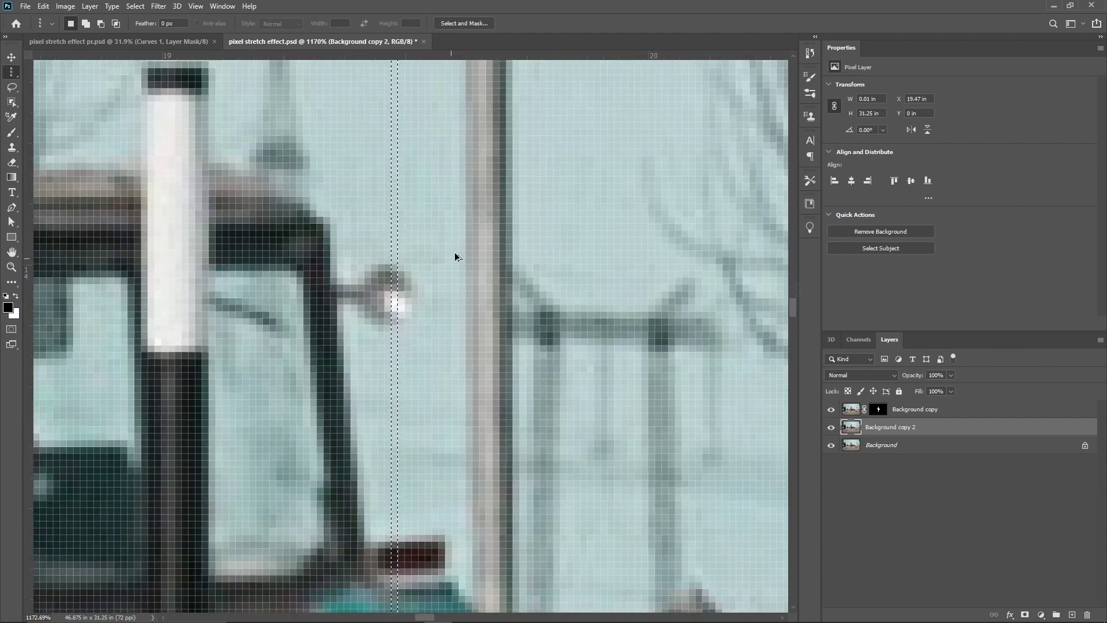
click(12, 57)
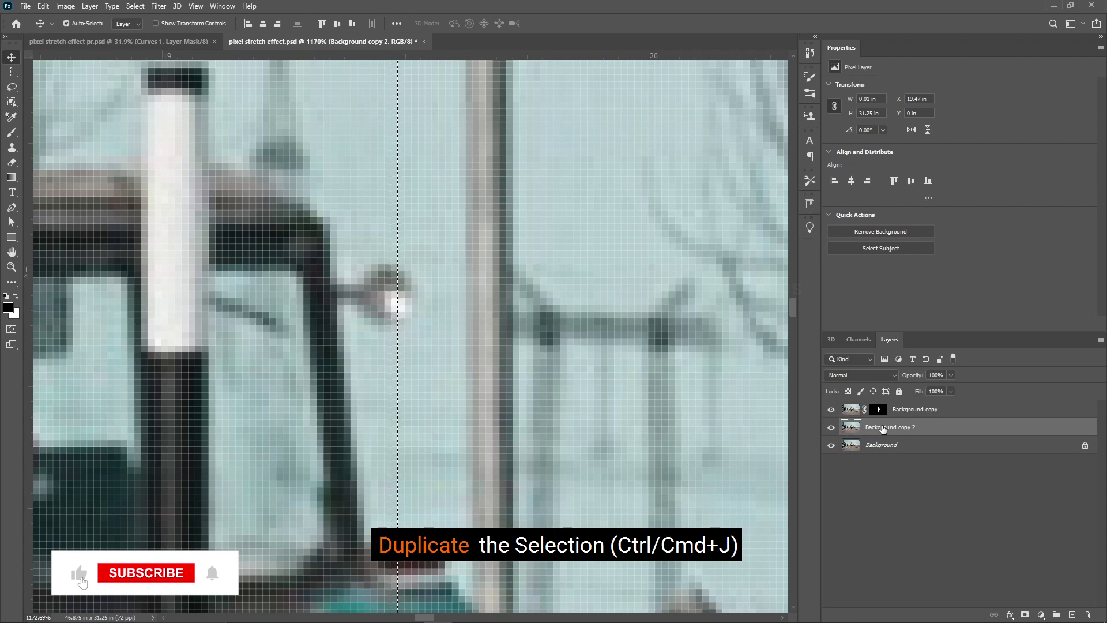
- Copy the column to Layer 1 and add a black-filled layer above Background copy 2
key(ctrl+j)
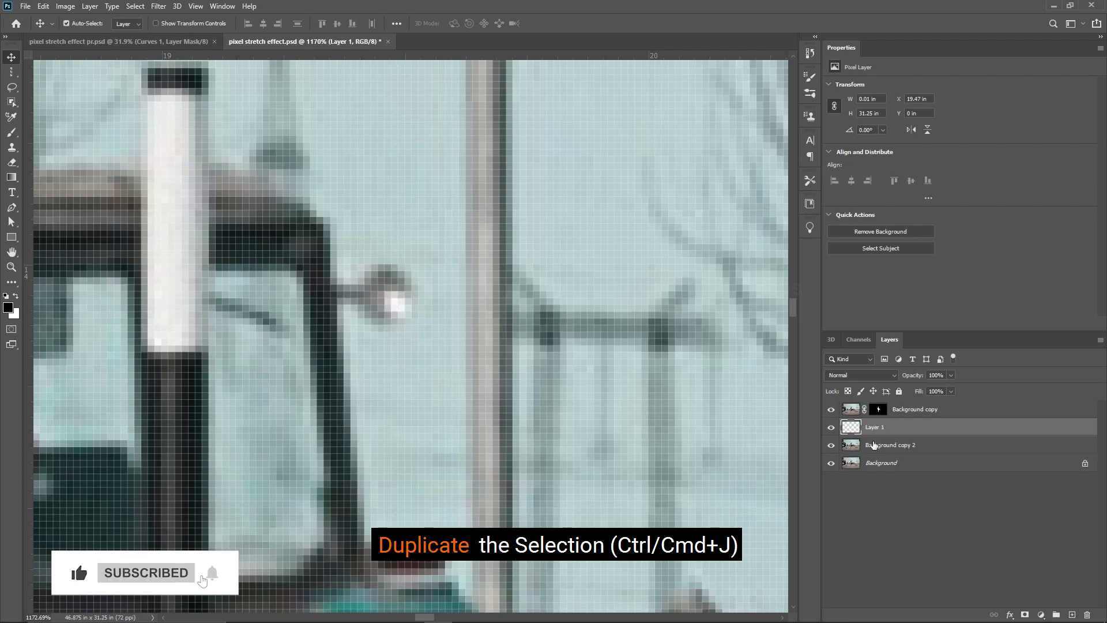
click(873, 445)
key(ctrl+shift+alt+n)
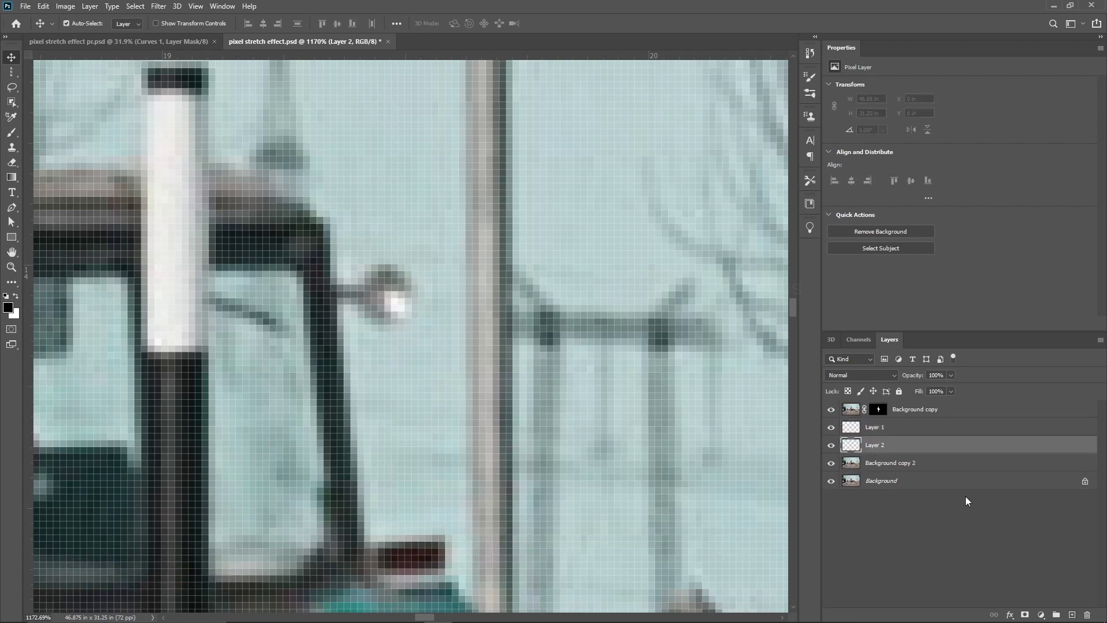
key(alt+BackSpace)
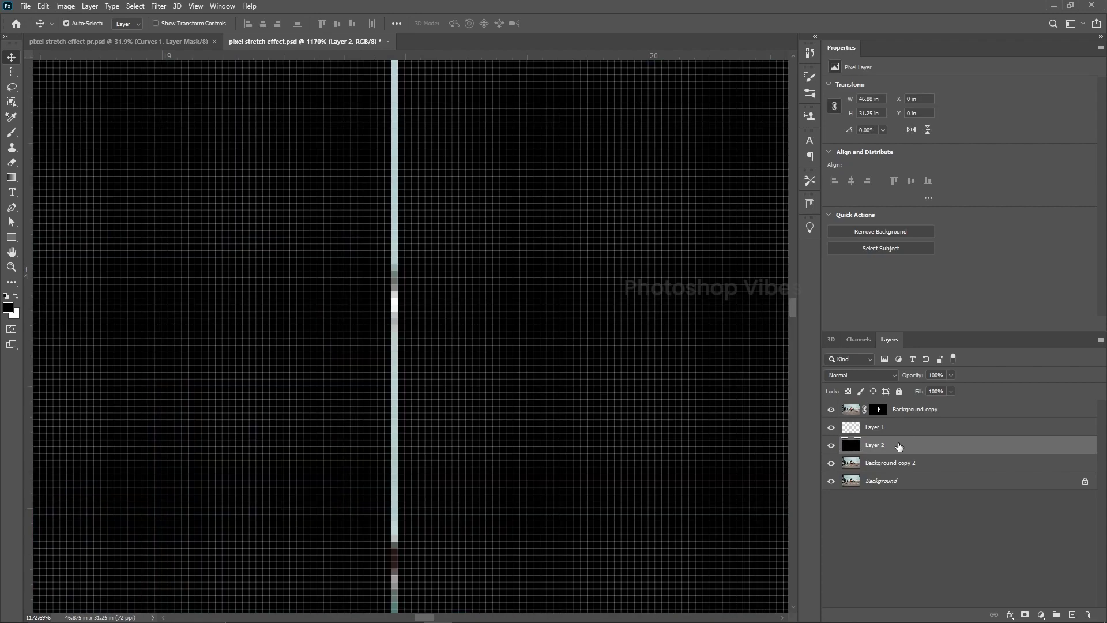
scroll(316, 329, down, 4)
scroll(346, 335, down, 3)
scroll(358, 329, down, 3)
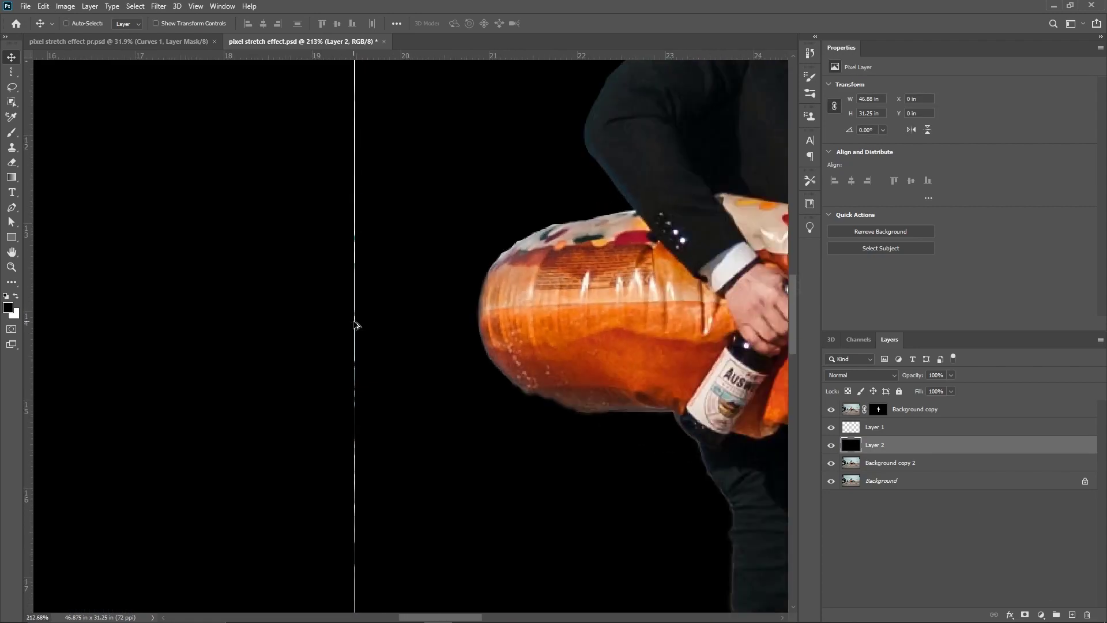
drag(422, 394, 443, 494)
key(ctrl+0)
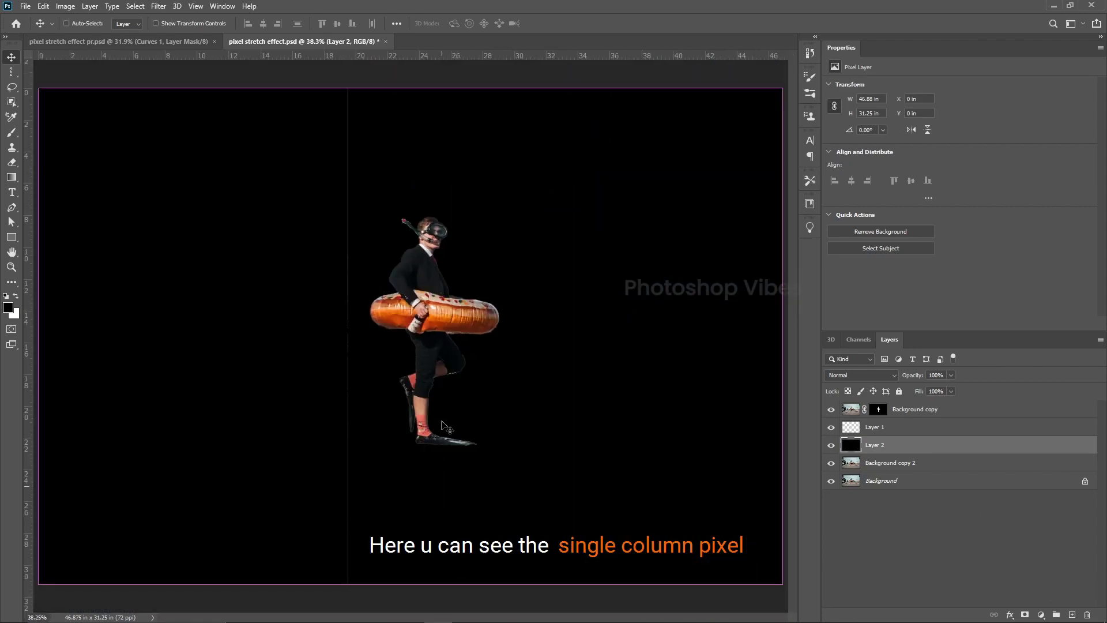
key(ctrl)
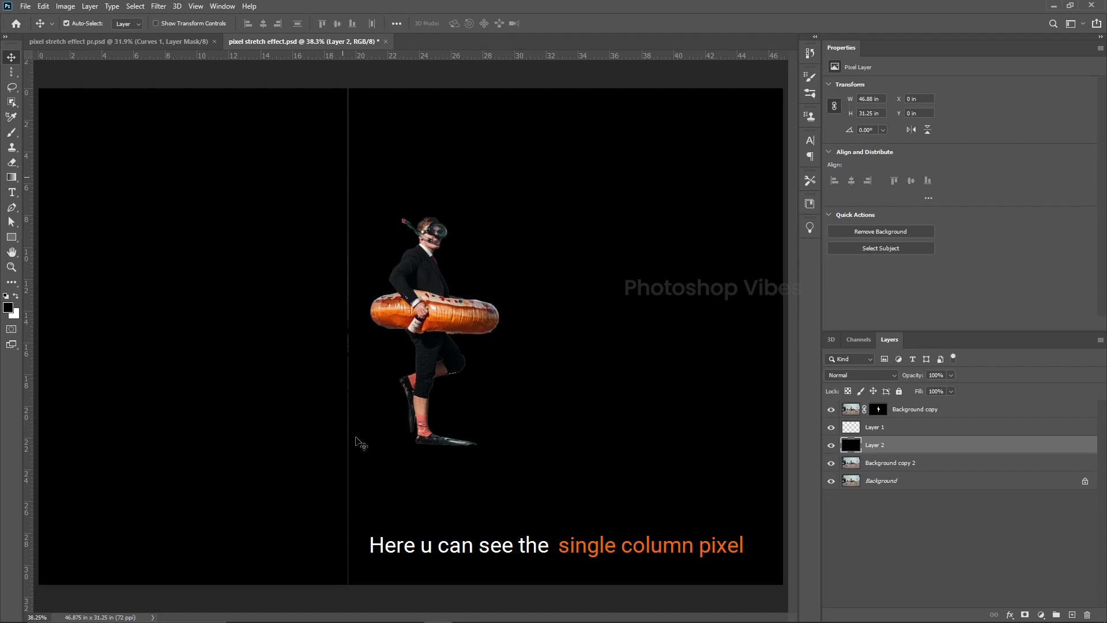
scroll(349, 404, up, 3)
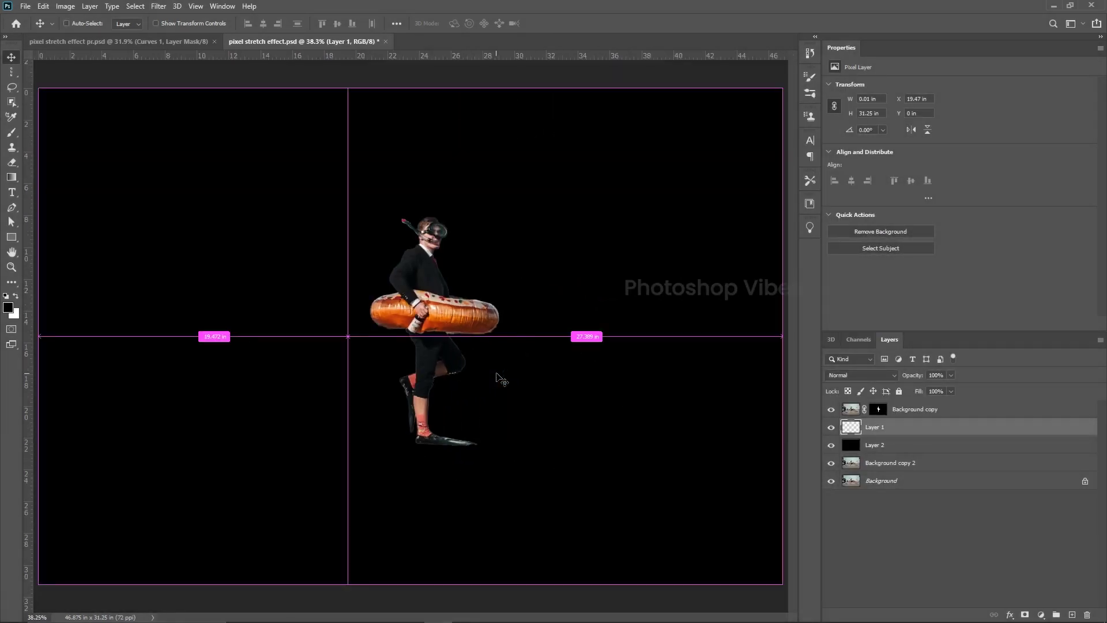
- Free-transform Layer 1's one-pixel column out to both the left and right canvas edges
key(ctrl+t)
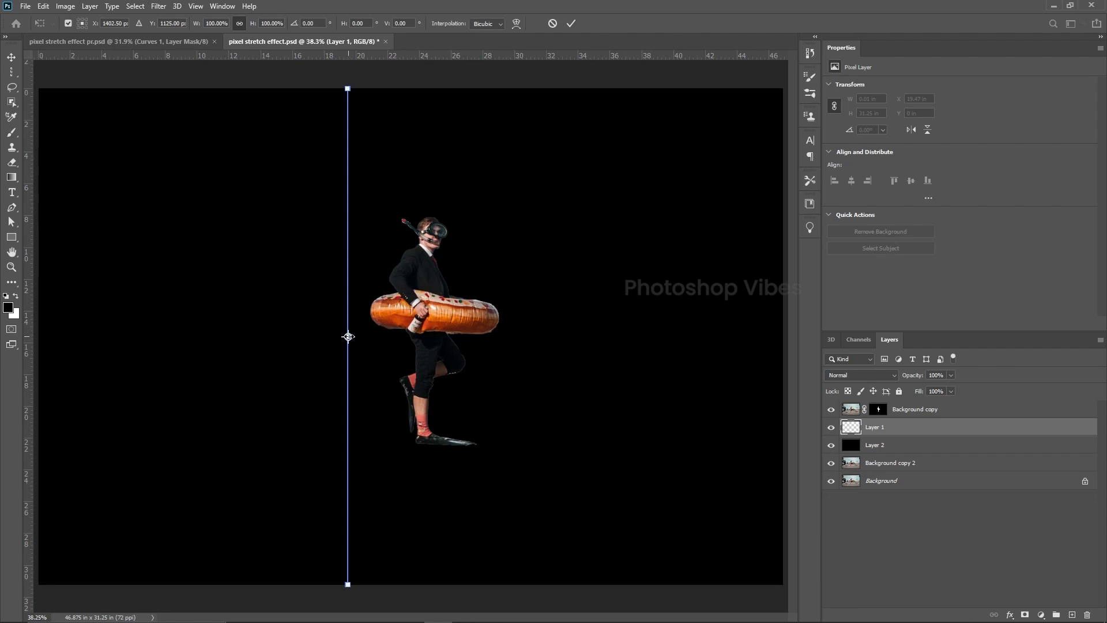
drag(348, 336, 791, 333)
drag(348, 337, 38, 336)
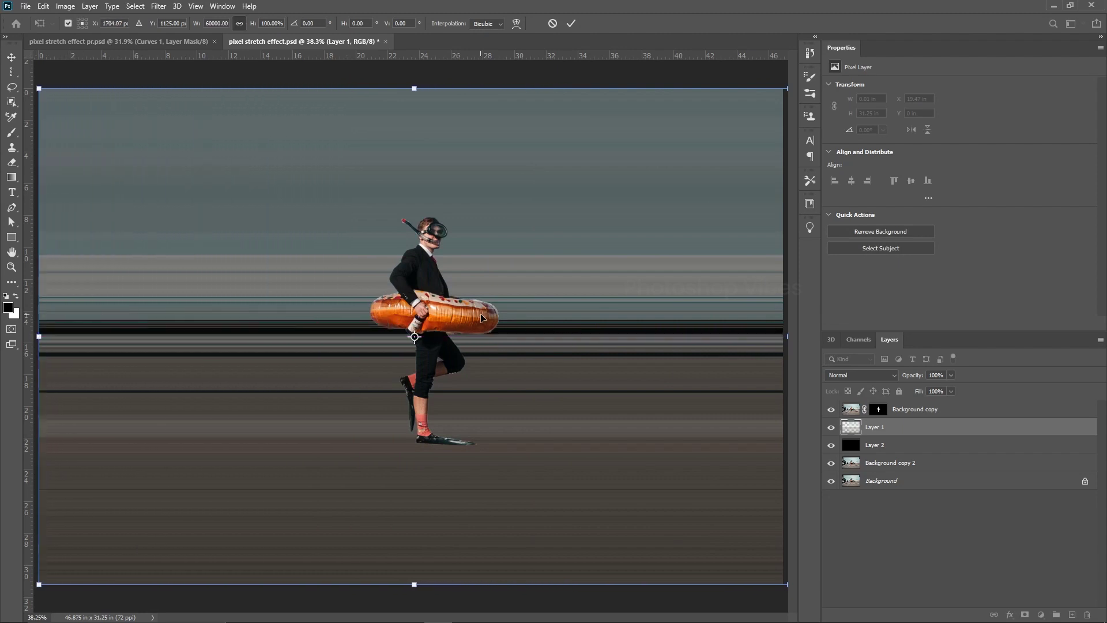
key(Return)
scroll(595, 345, down, 1)
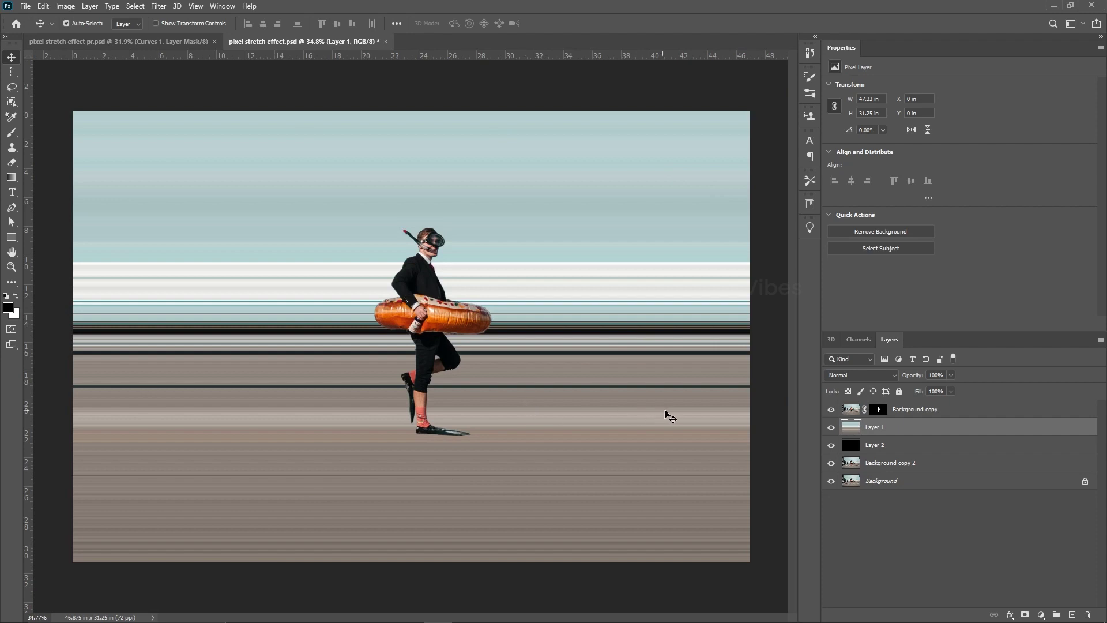
click(769, 326)
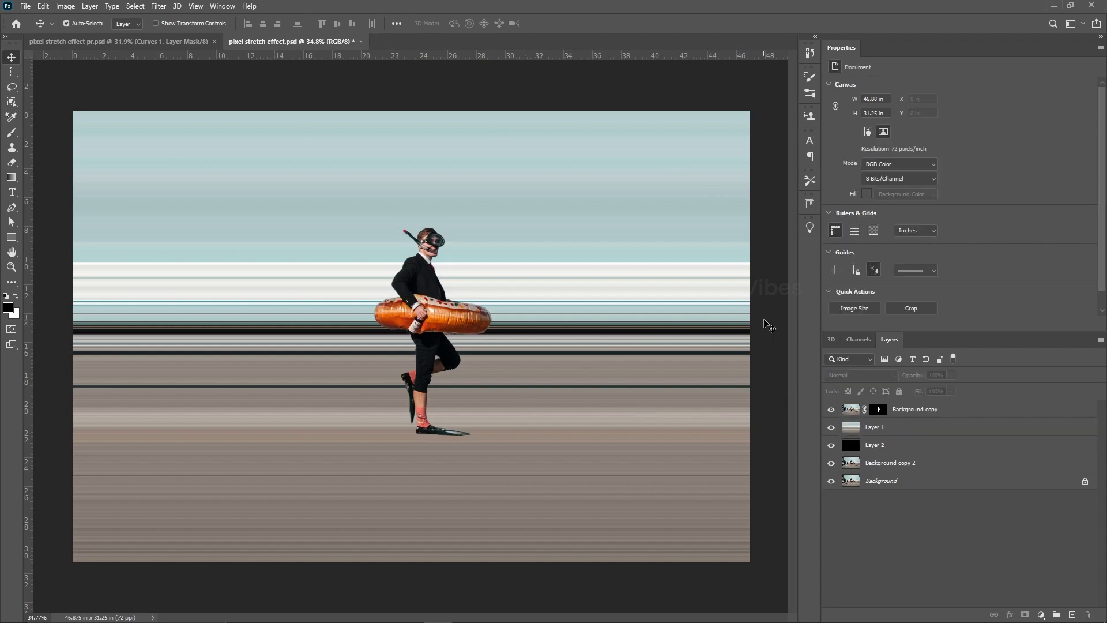
- Duplicate Background copy, apply its layer mask into the pixels, and hide Layer 1
click(915, 411)
key(ctrl+j)
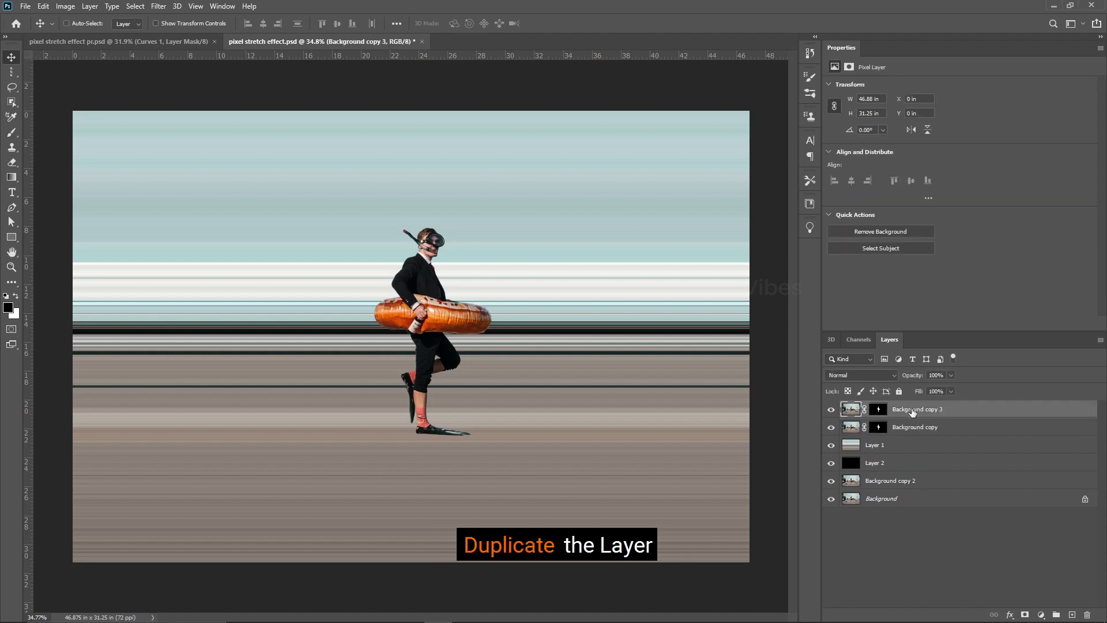
click(878, 427)
right_click(879, 430)
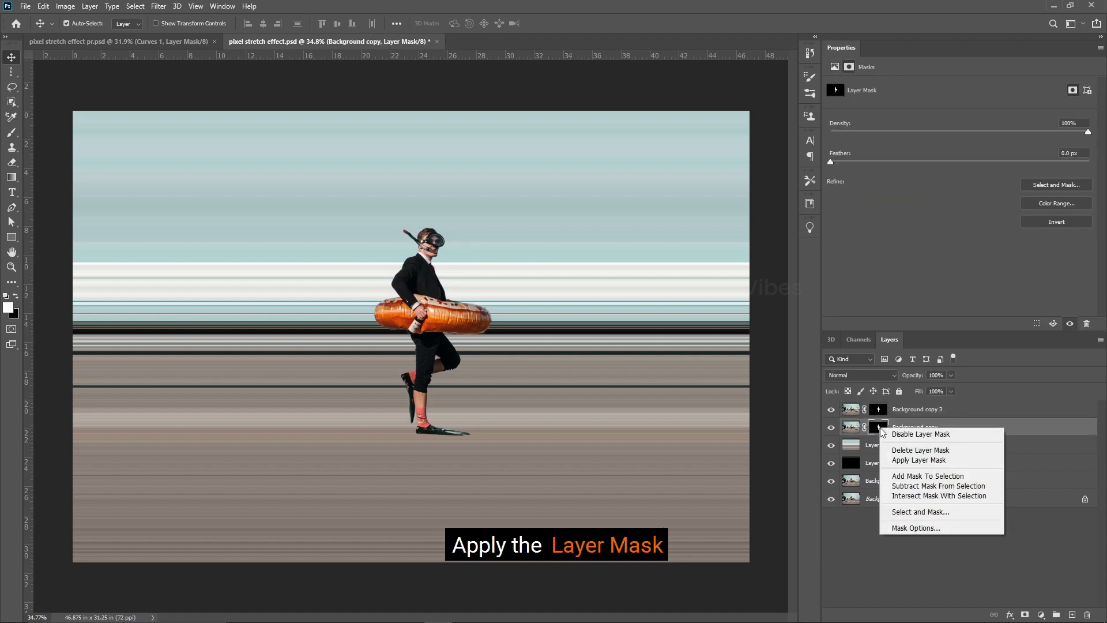
click(909, 456)
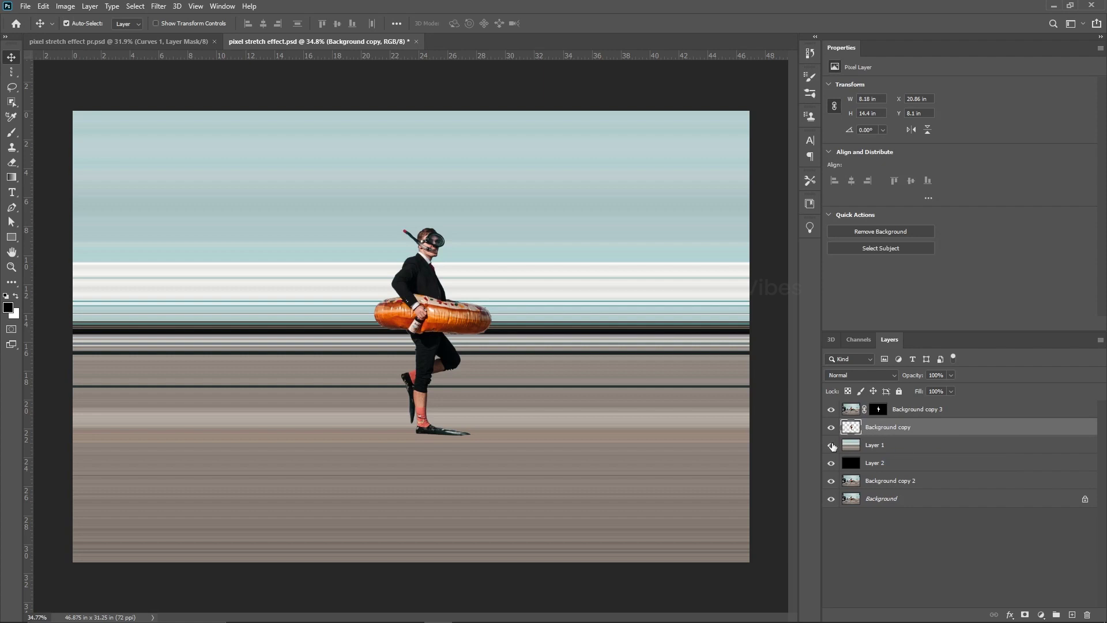
click(831, 445)
- Copy a single-pixel column through the man onto a new Layer 3
click(11, 72)
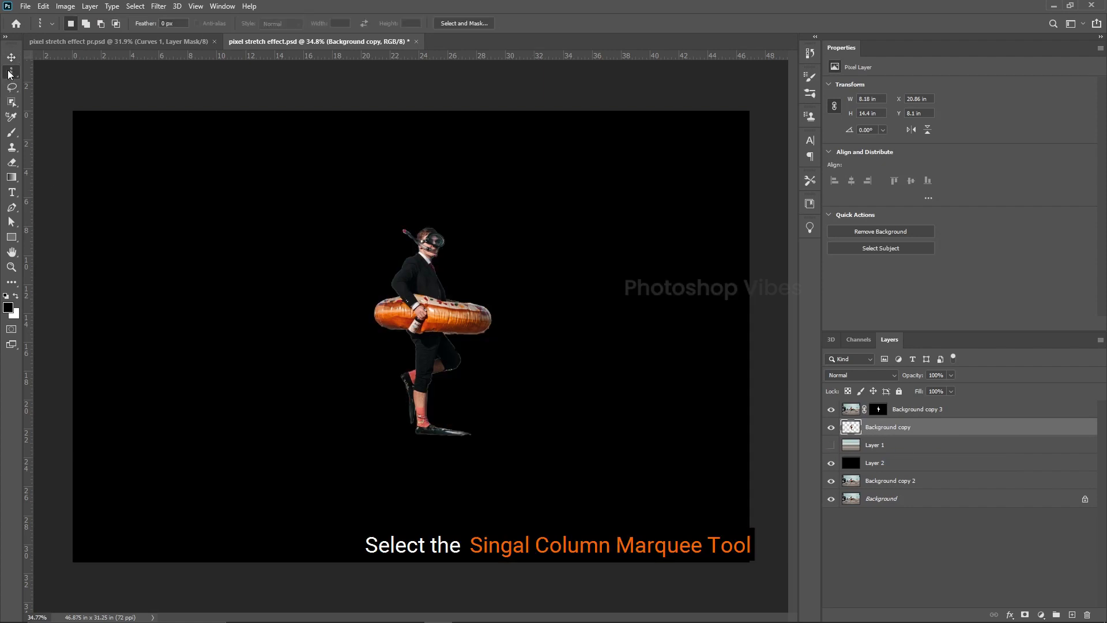
right_click(11, 73)
click(57, 76)
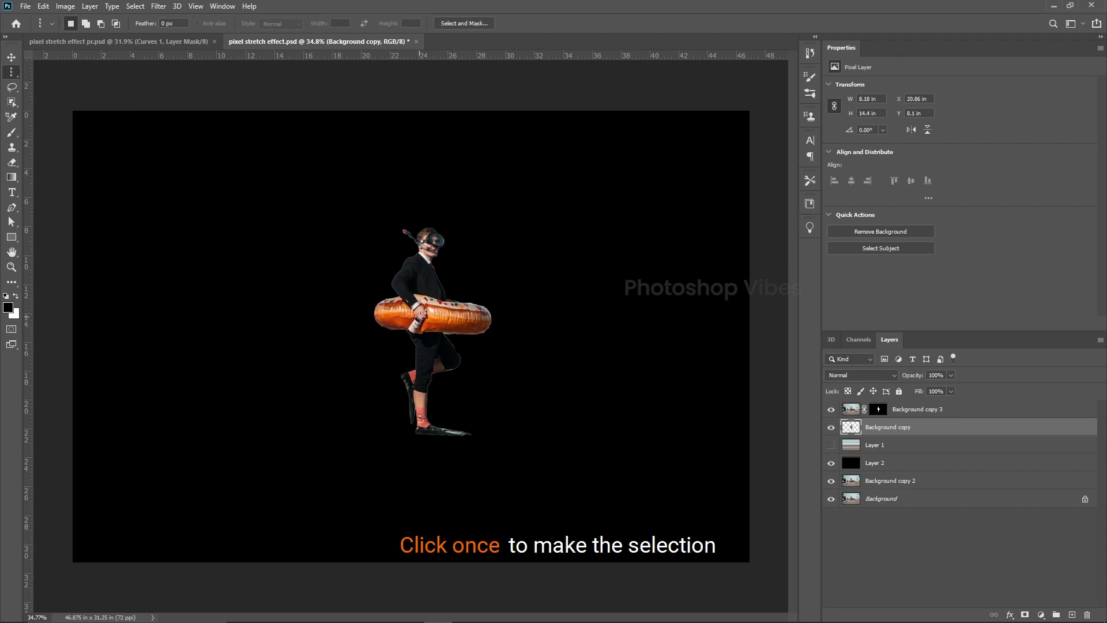
click(421, 315)
scroll(477, 389, up, 4)
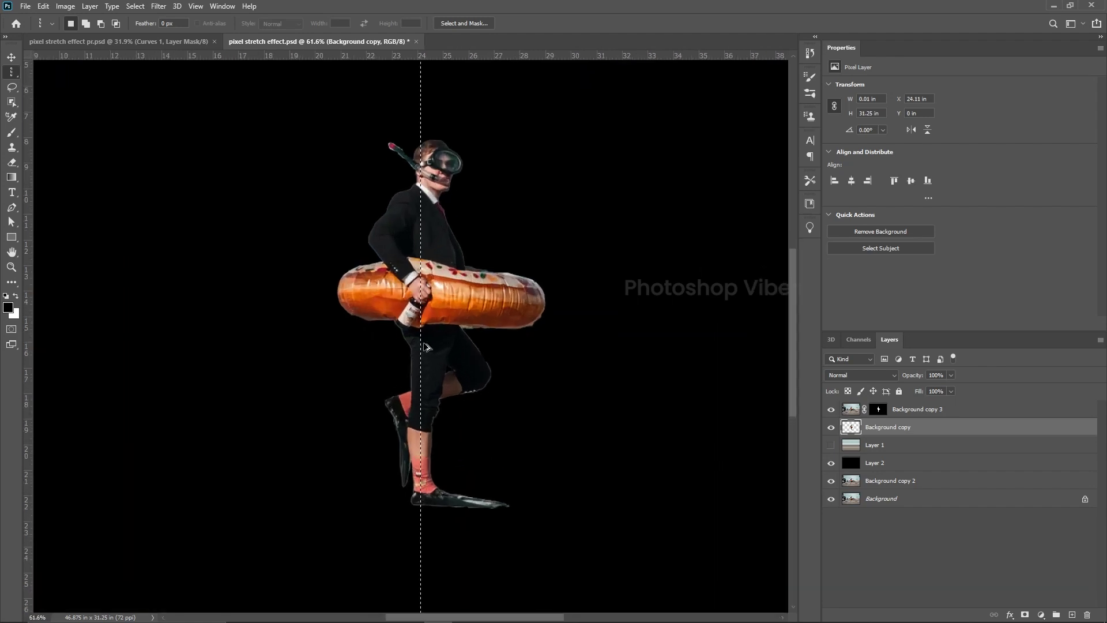
scroll(446, 241, down, 3)
key(ctrl+j)
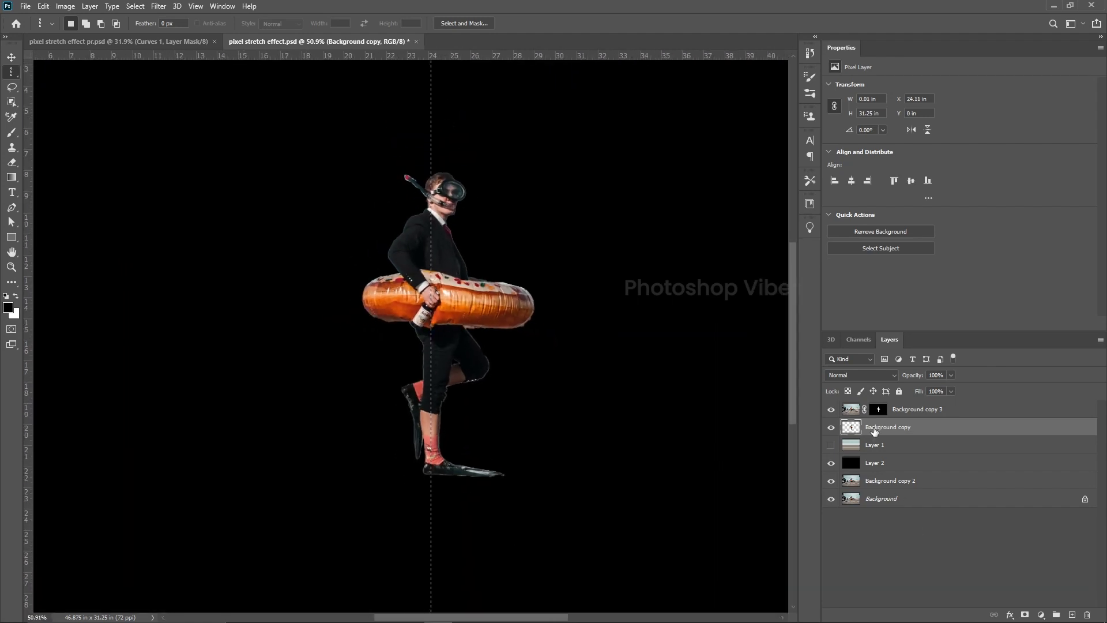
- Hide Background copy 3 and stretch Layer 3's column leftward to the canvas edge
click(830, 408)
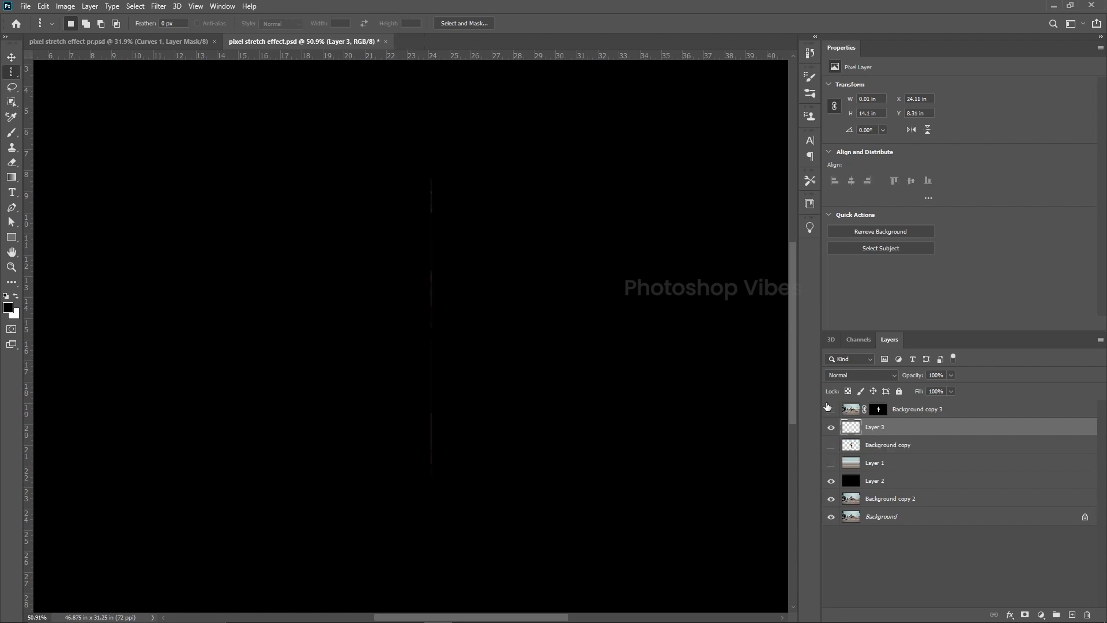
scroll(447, 196, up, 2)
scroll(444, 198, up, 2)
key(ctrl+t)
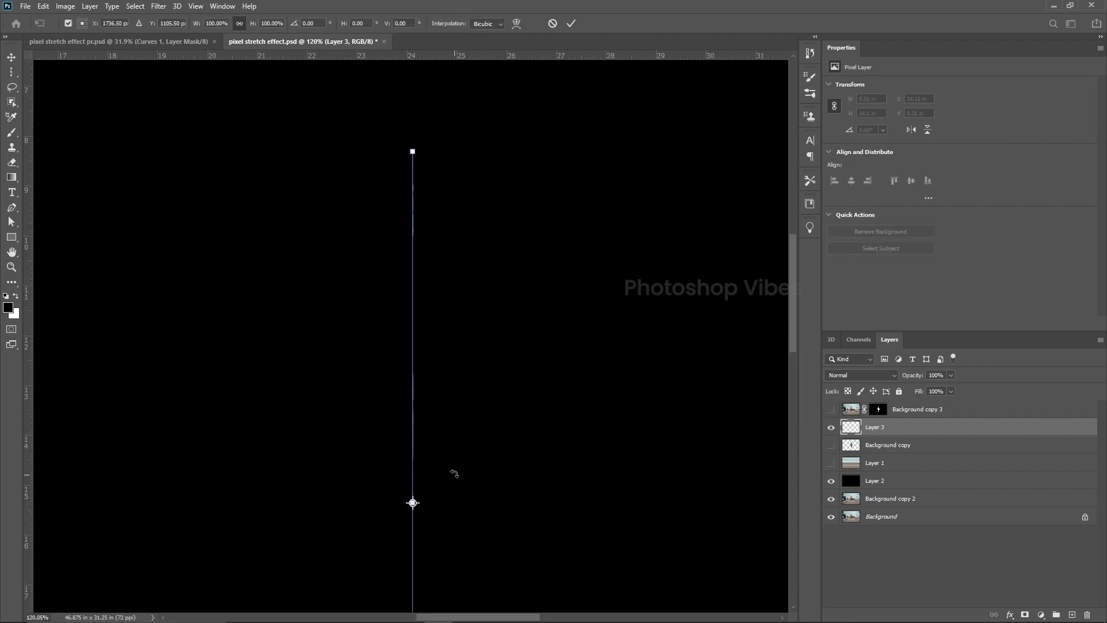
scroll(452, 470, down, 2)
scroll(467, 495, down, 2)
drag(488, 317, 36, 335)
scroll(367, 380, down, 1)
key(Return)
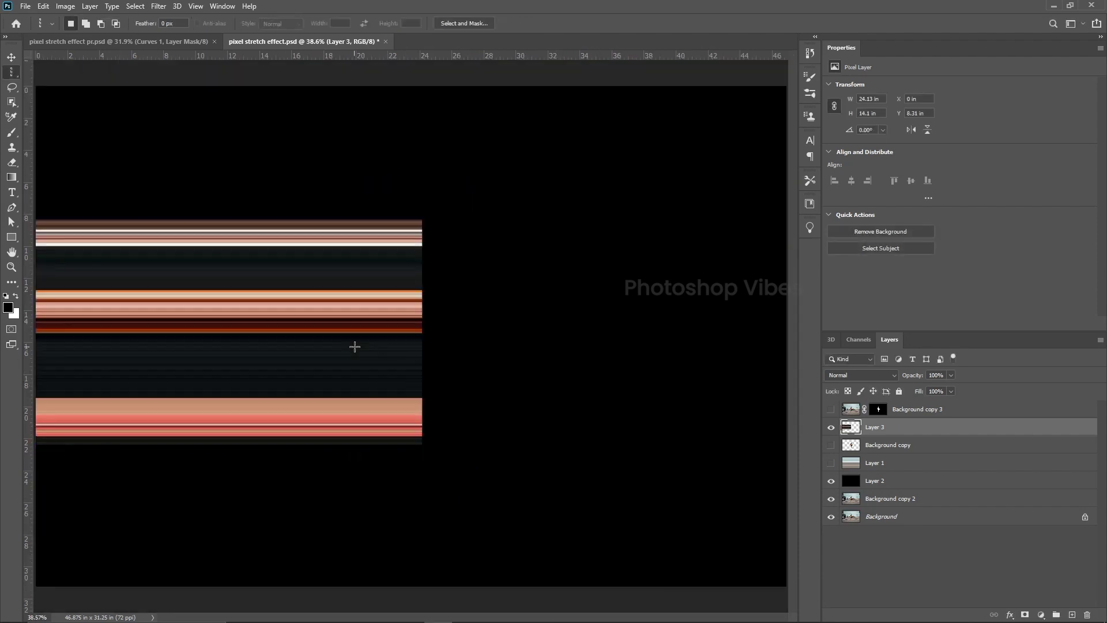
- Show the hidden layers, place Layer 3 above Background copy 3, and add a mask
click(831, 409)
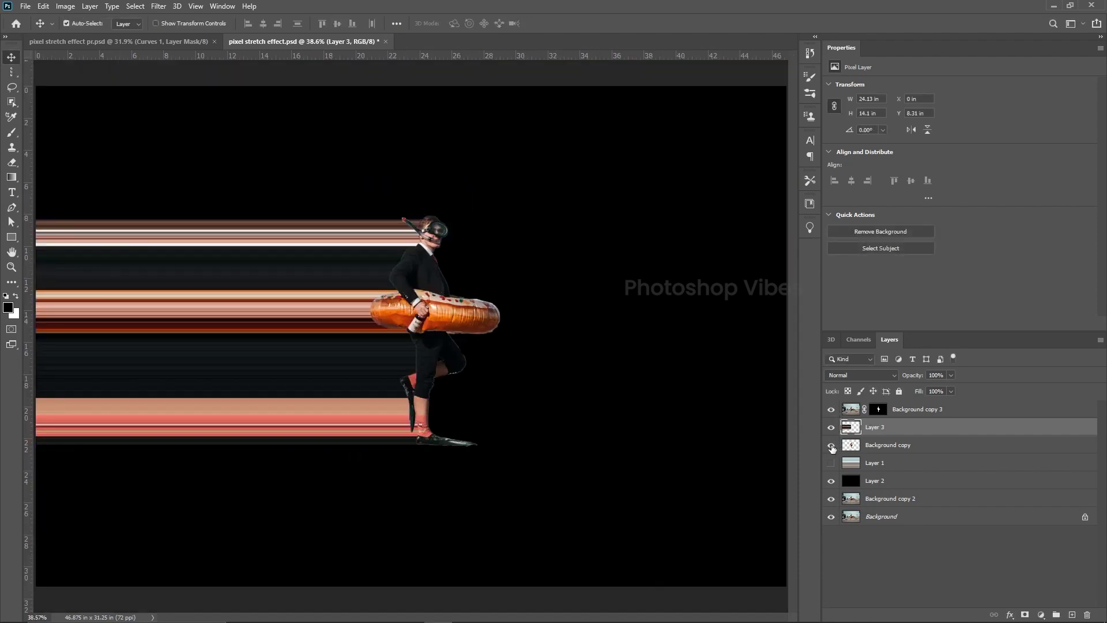
click(831, 463)
scroll(488, 433, down, 1)
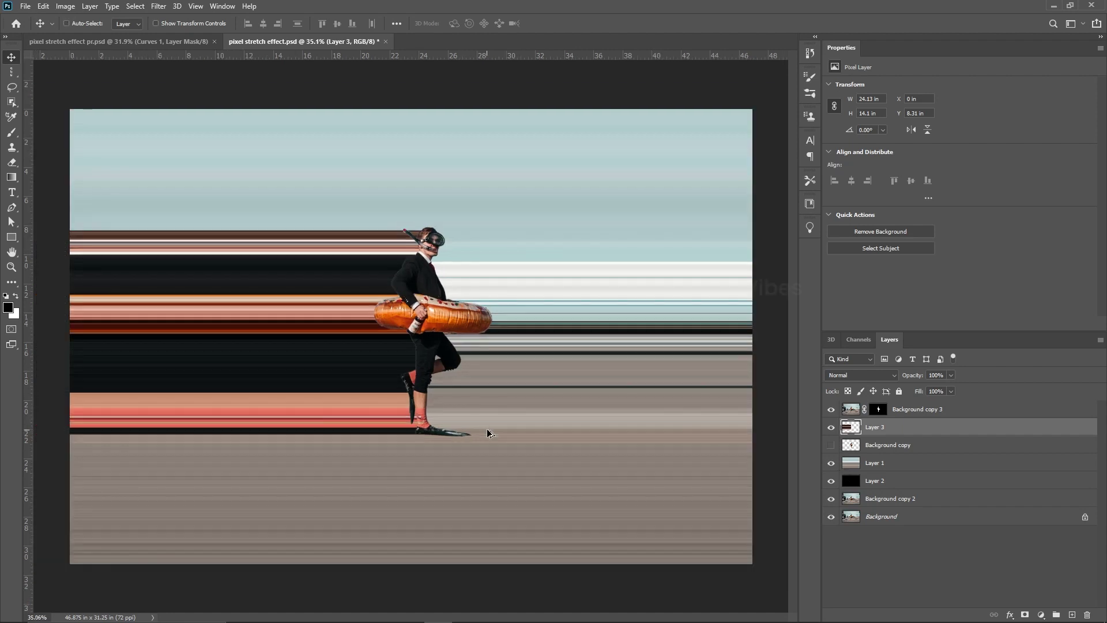
click(911, 410)
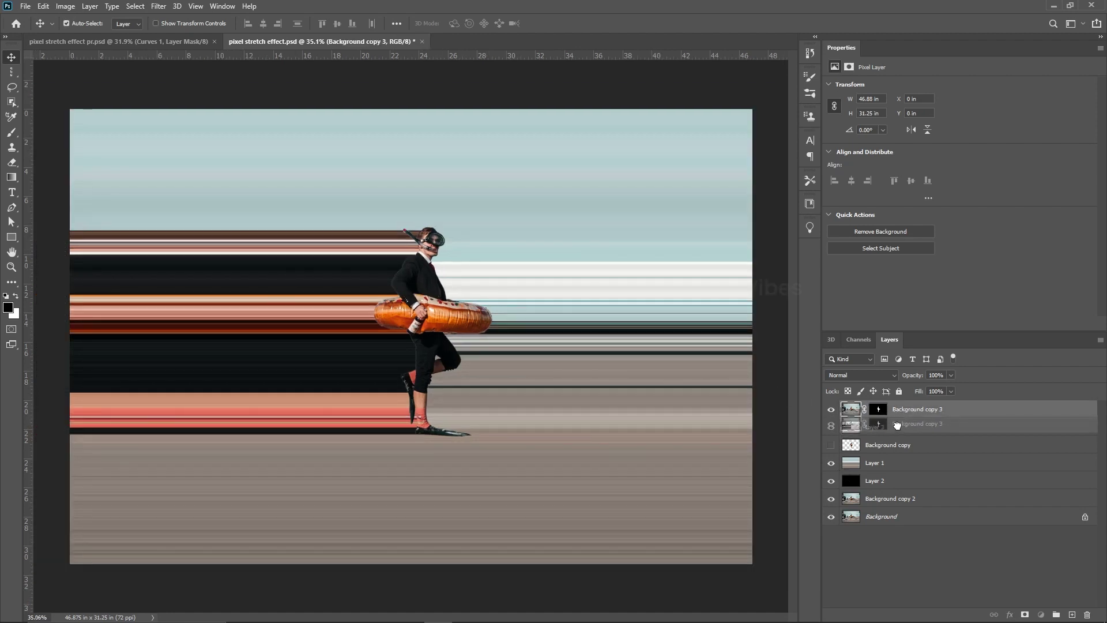
drag(905, 410, 905, 433)
click(898, 411)
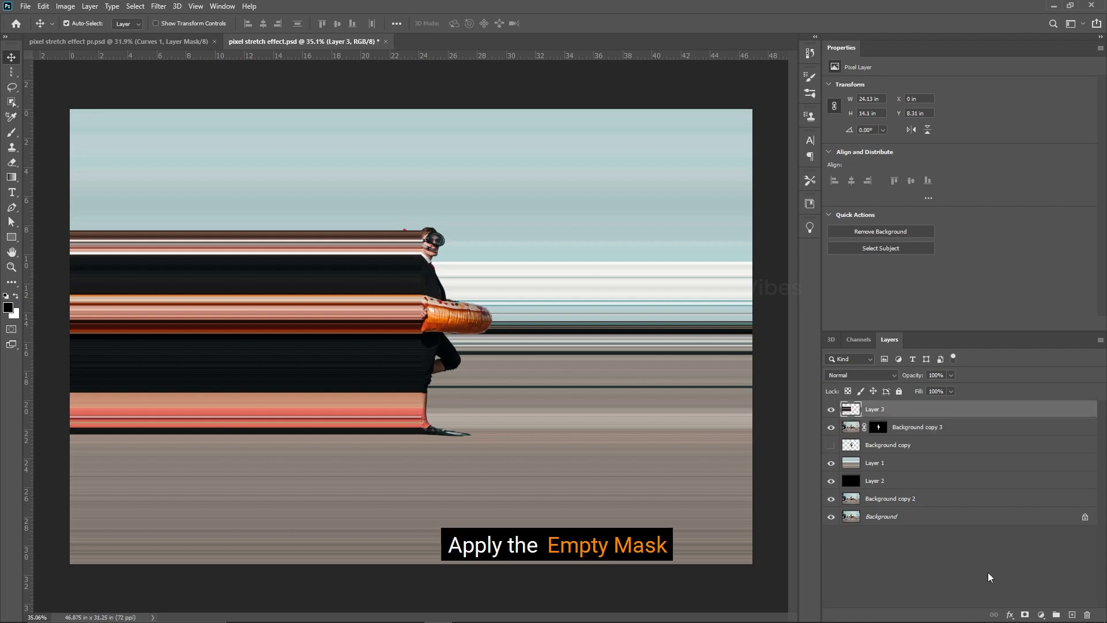
click(1025, 615)
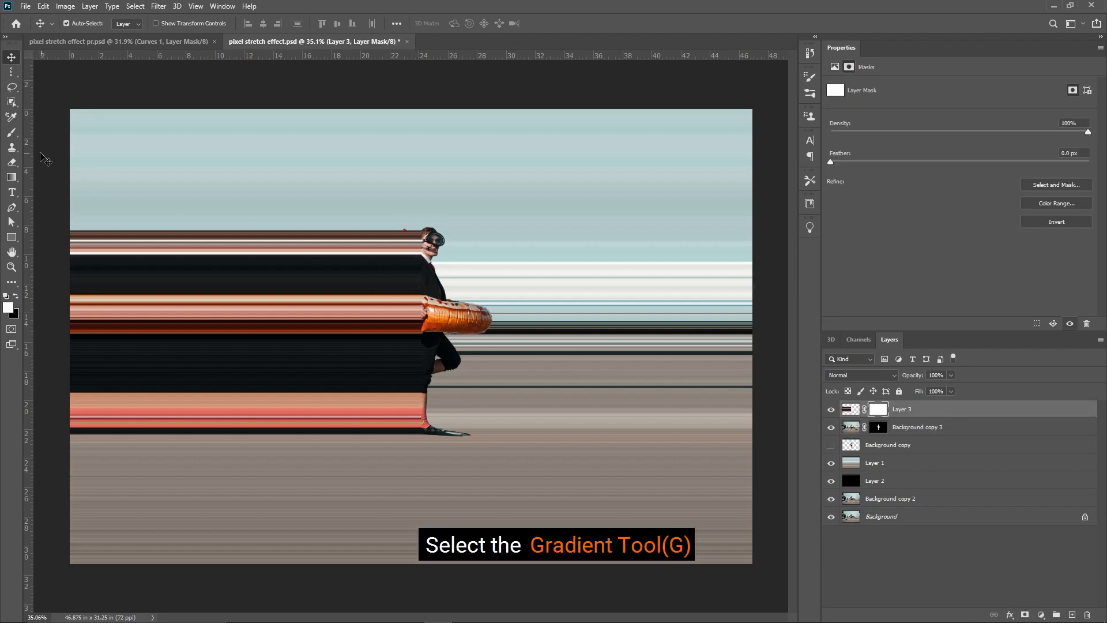
- Draw a white-to-black gradient on Layer 3's mask so the streaks fade leftward
click(12, 177)
click(74, 23)
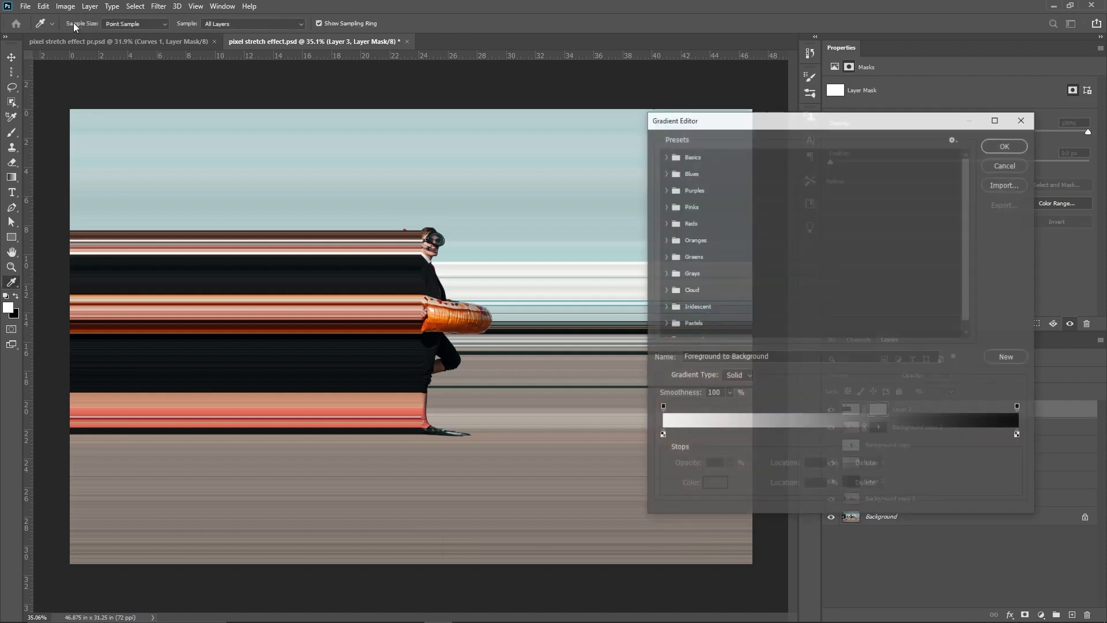
click(666, 156)
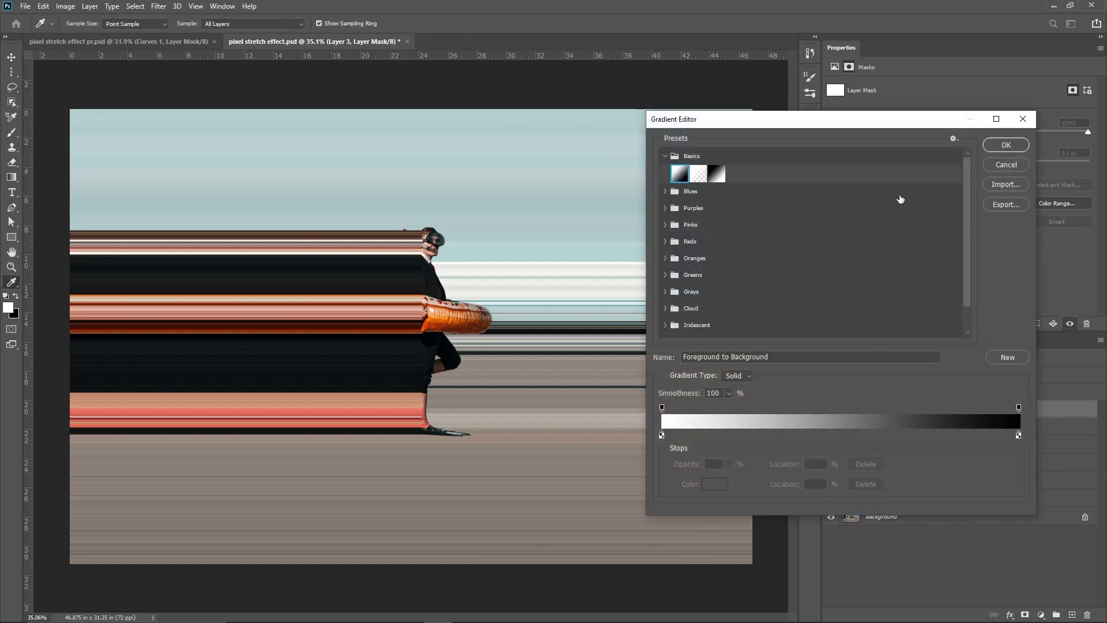
click(1007, 145)
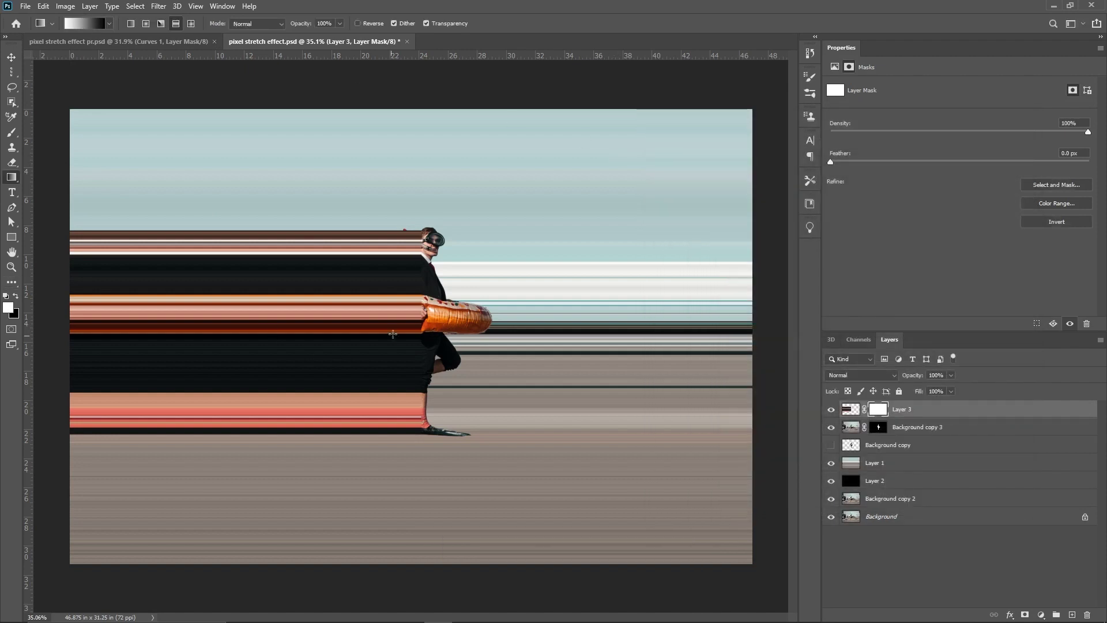
drag(185, 317, 216, 317)
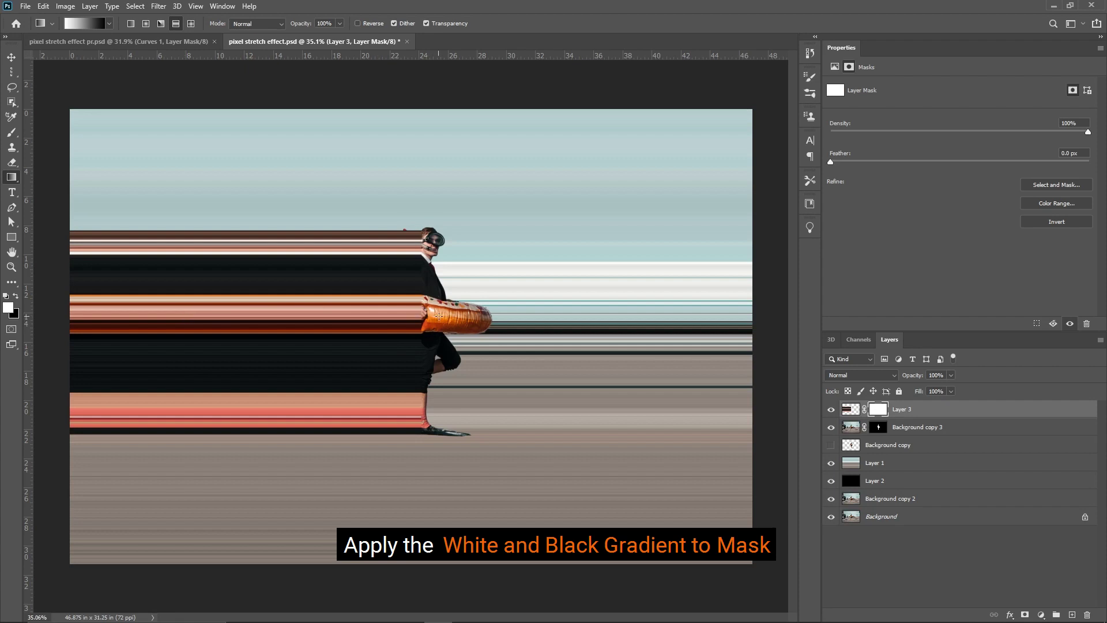
drag(438, 315, 439, 316)
key(ctrl+z)
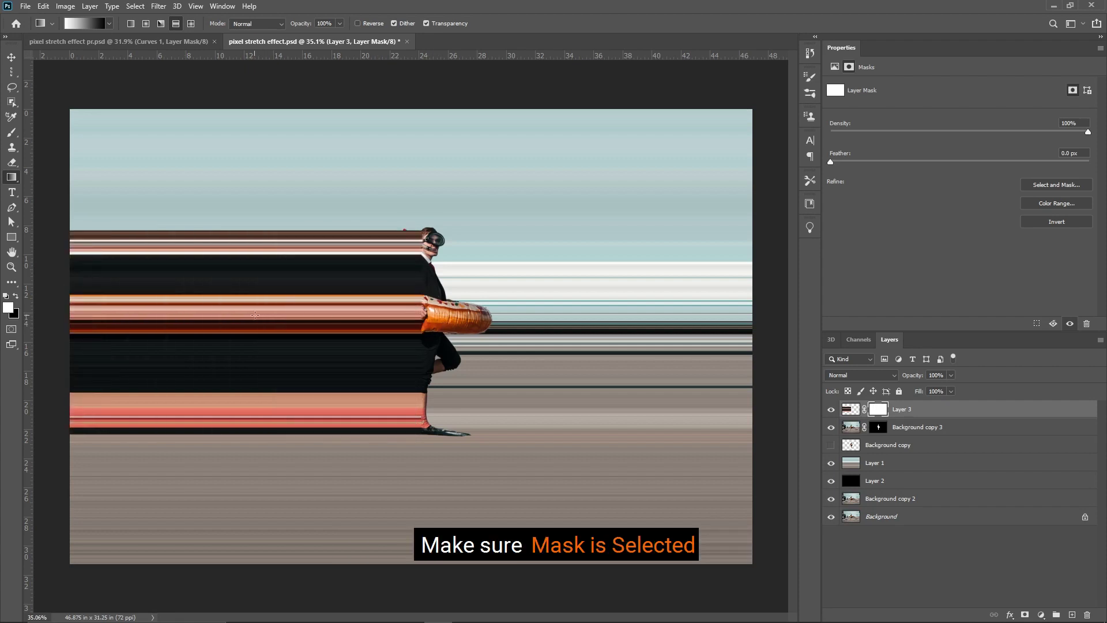
drag(248, 314, 587, 316)
key(ctrl+z)
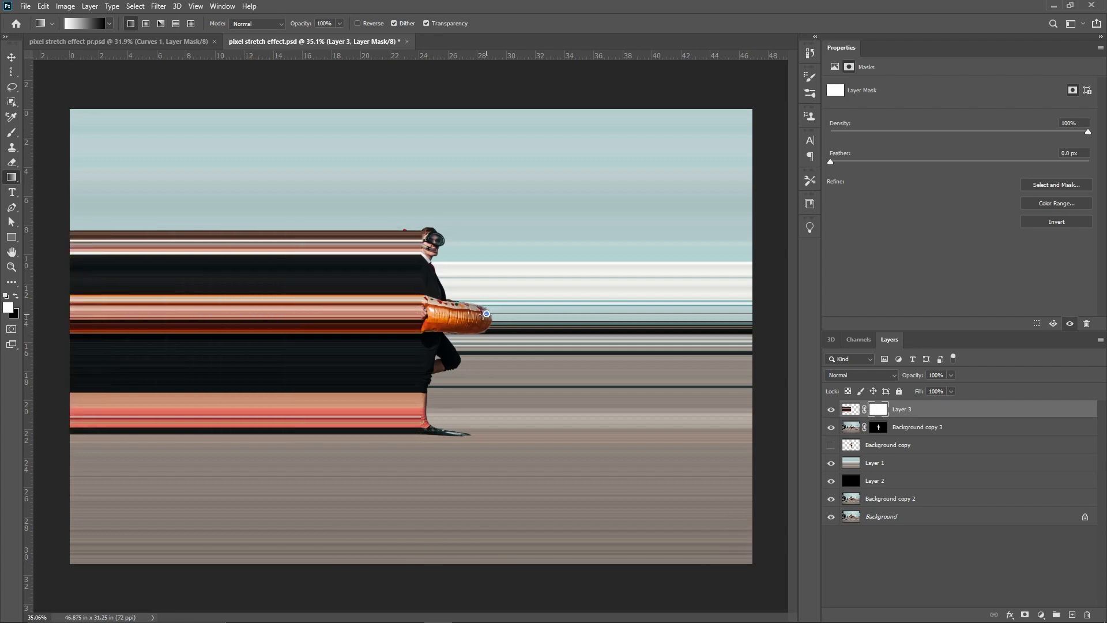
drag(420, 312, 168, 311)
- Erase streaks lightly from the ring and leg with the Eraser at 20%
key(v)
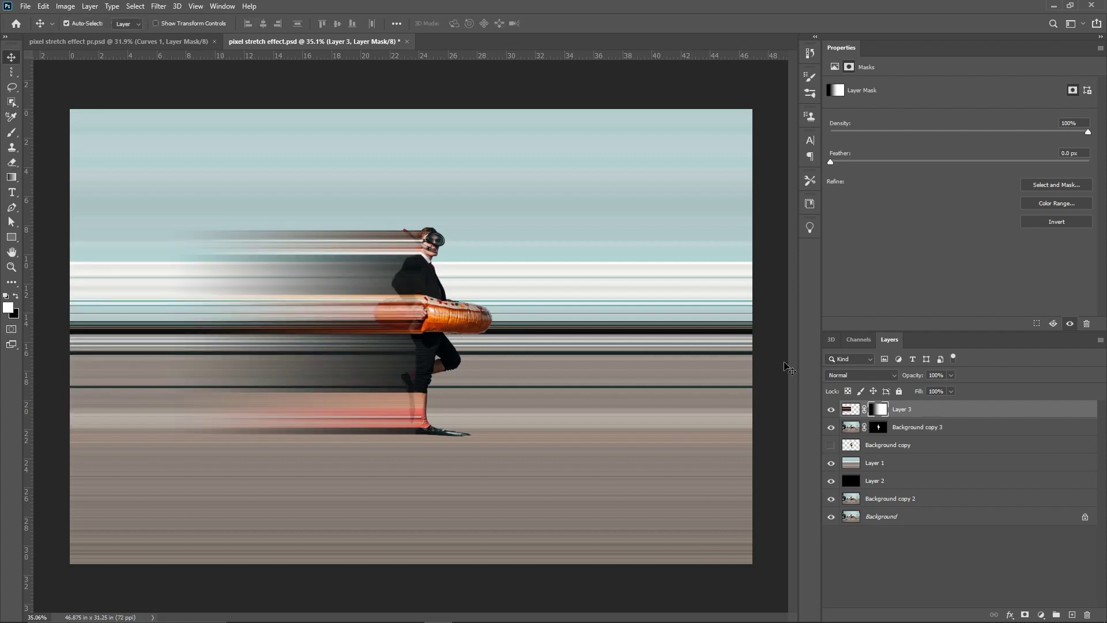
click(11, 148)
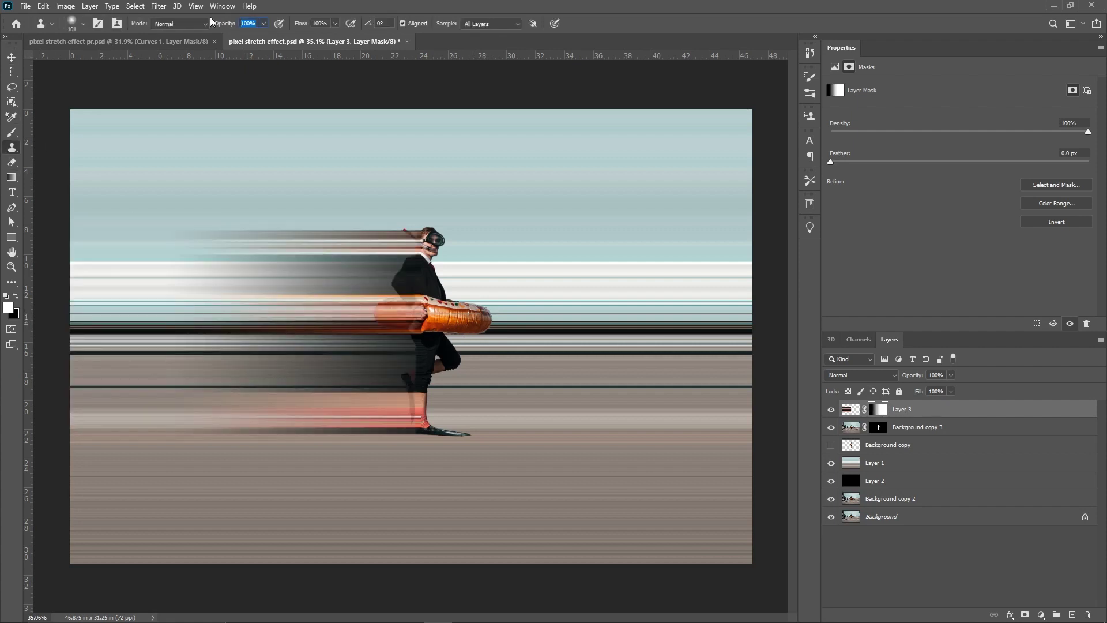
scroll(438, 300, up, 5)
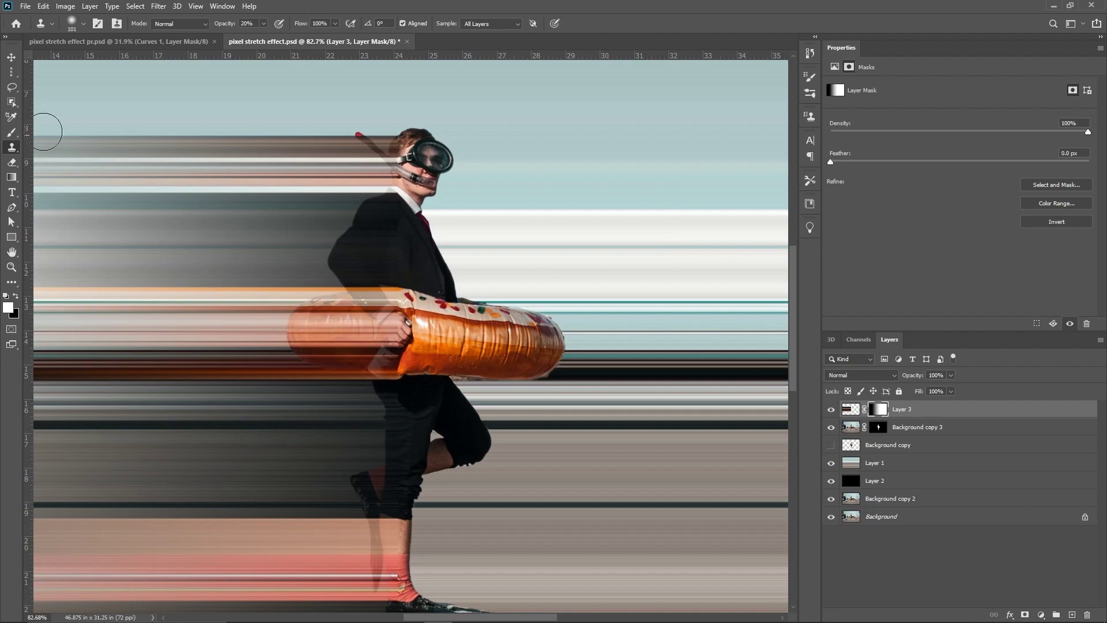
click(12, 163)
key(Return)
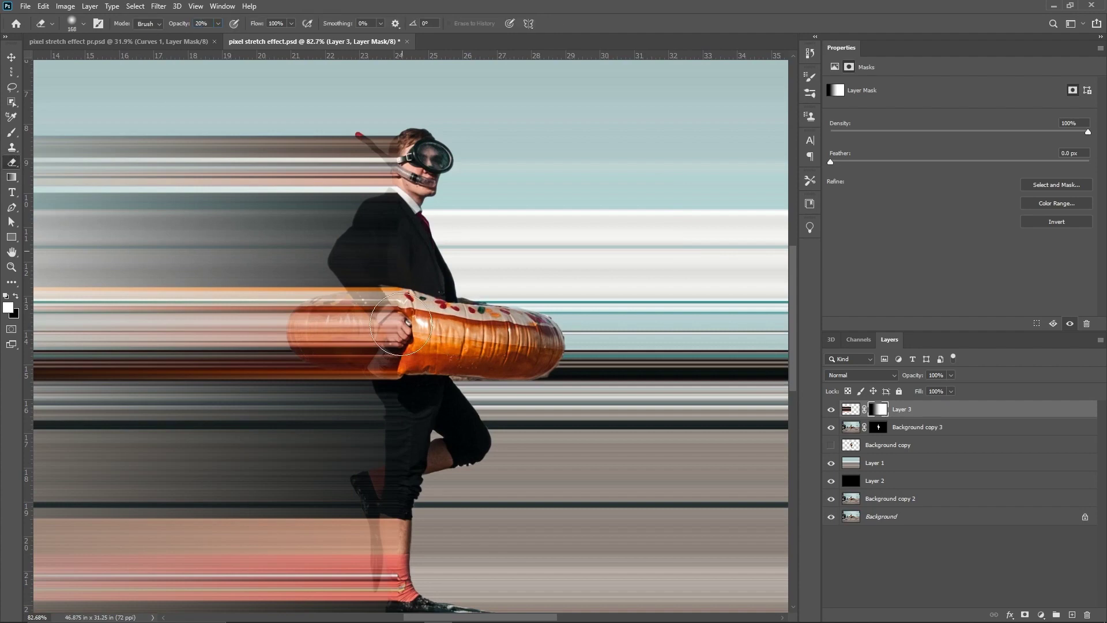
- Lower Layer 3's streak opacity to 65%
scroll(420, 514, down, 1)
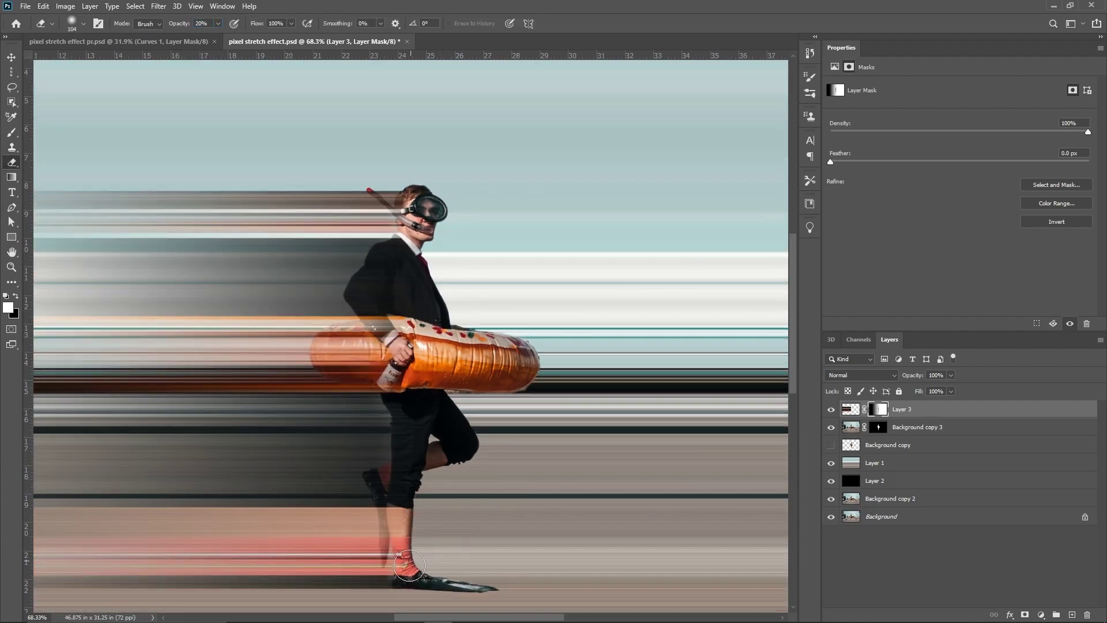
scroll(420, 515, down, 1)
scroll(420, 514, down, 2)
key(v)
drag(910, 382, 890, 382)
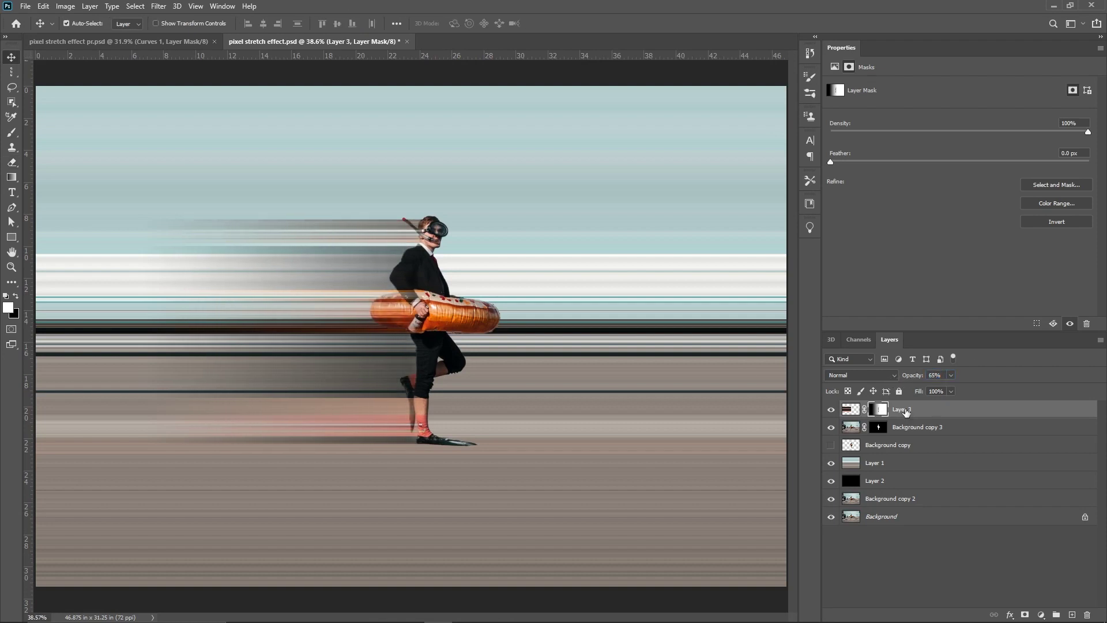
- Add a darkening Curves adjustment above Layer 1, then view the original photo for comparison
click(881, 466)
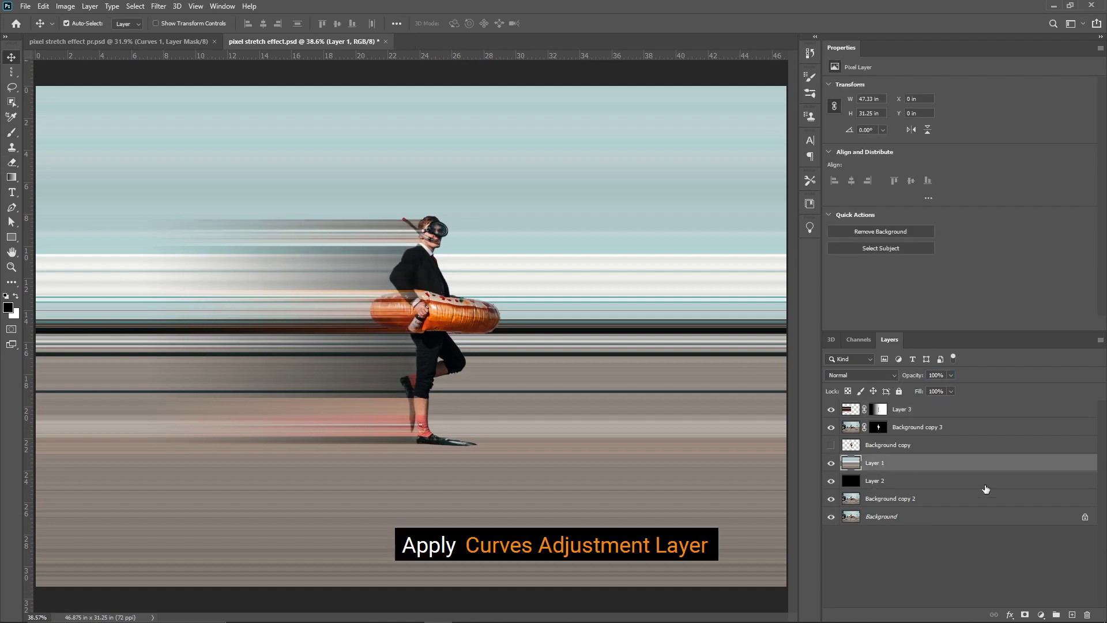
click(1043, 613)
click(1029, 460)
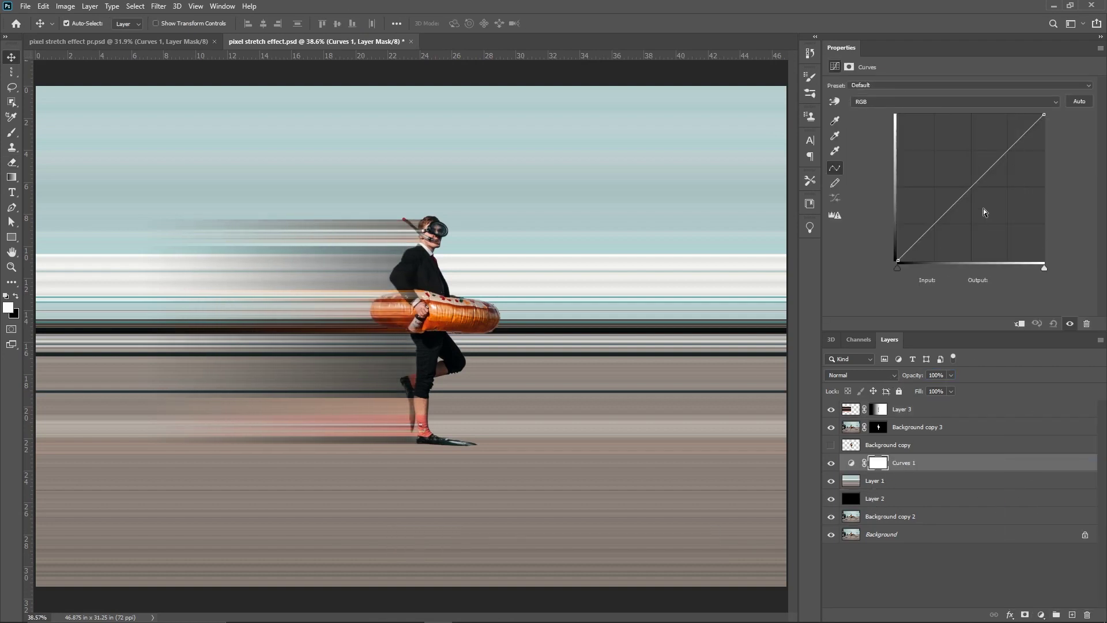
drag(975, 183, 991, 190)
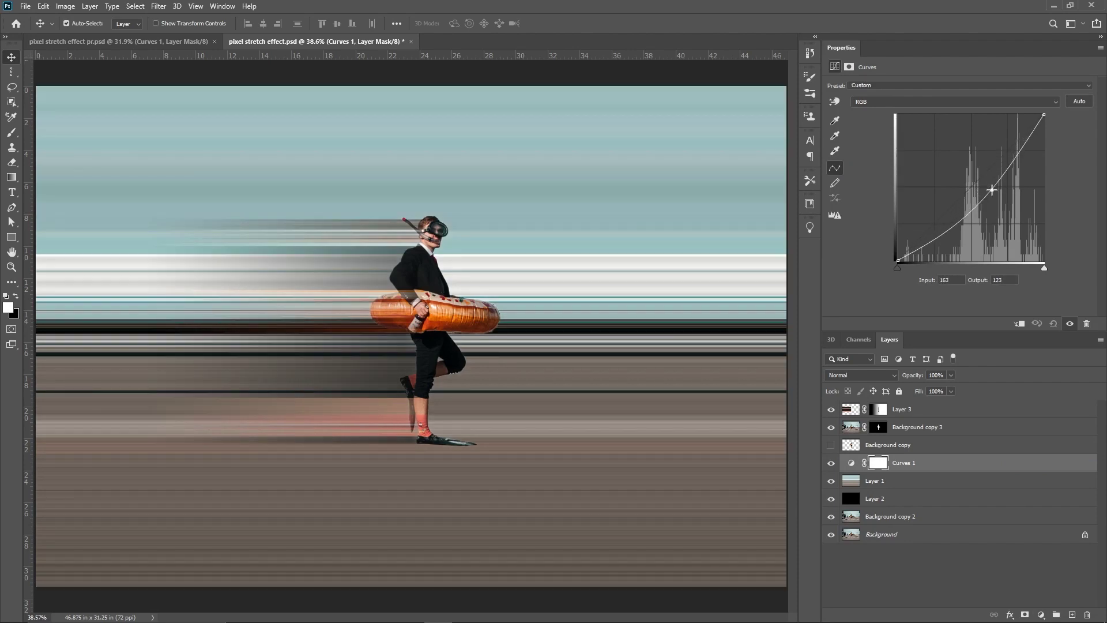
scroll(378, 309, down, 1)
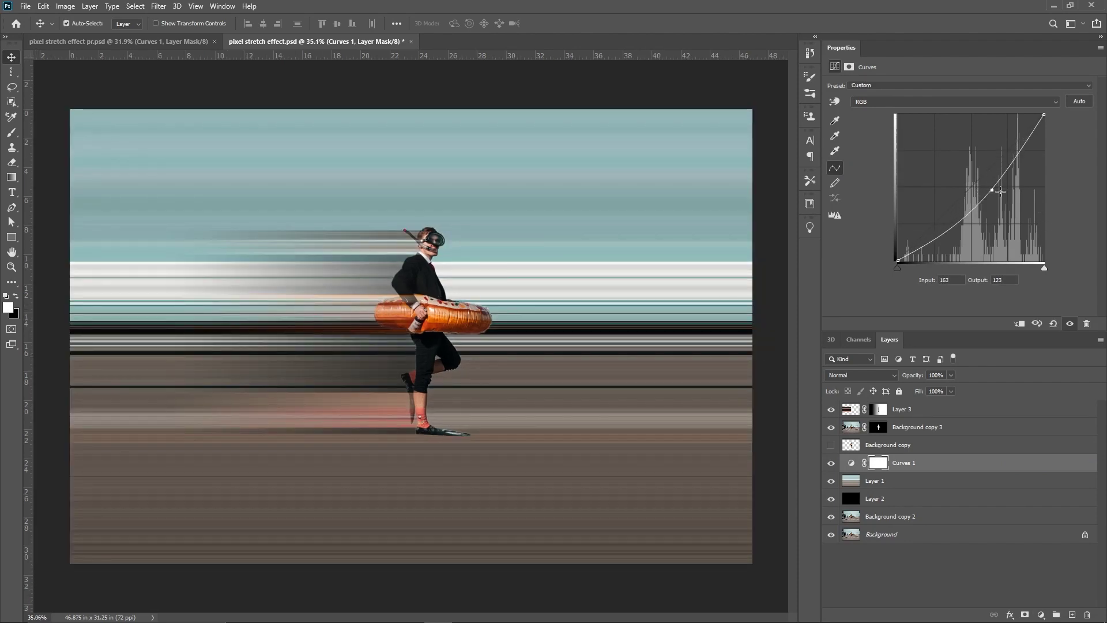
drag(992, 189, 989, 189)
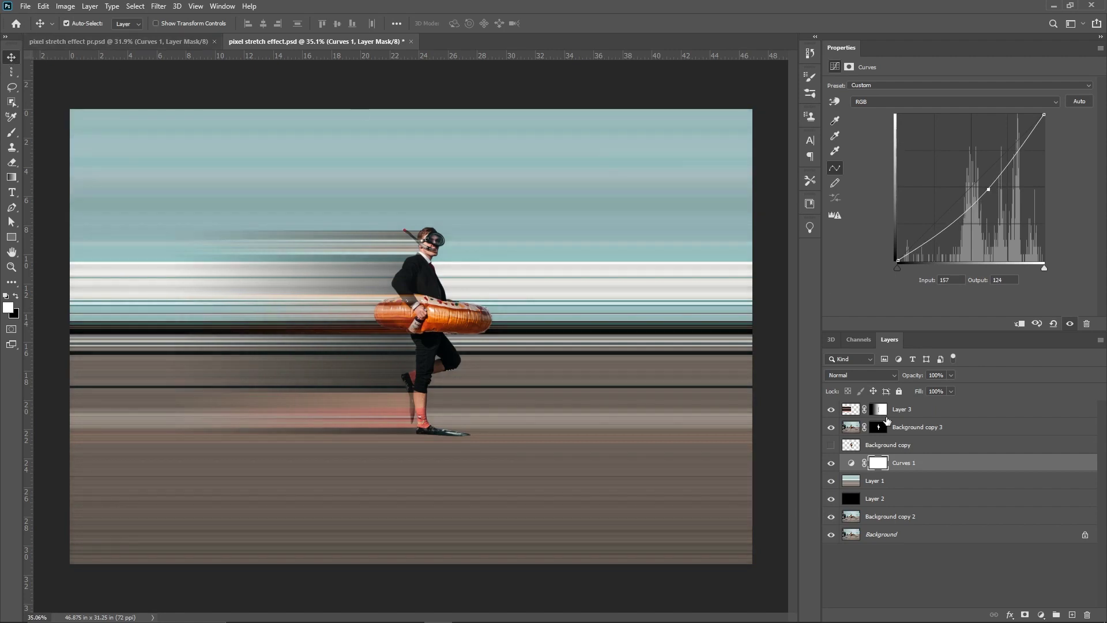
alt+click(831, 516)
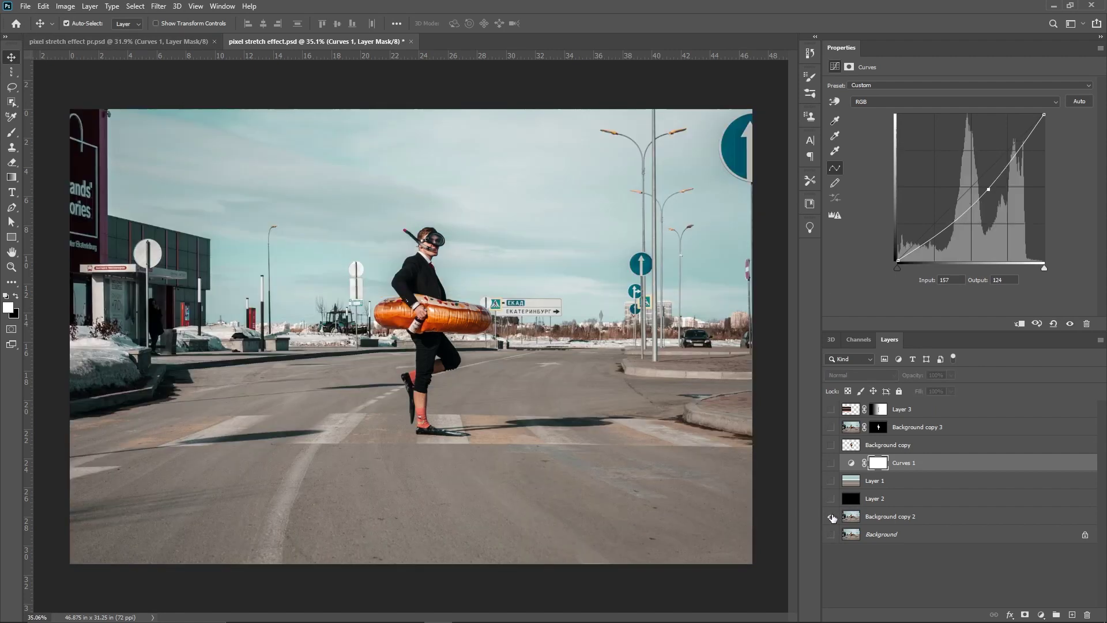
- Alt-click the Background copy 2 eye icon to show every layer of the finished darkened stretch image
alt+click(830, 516)
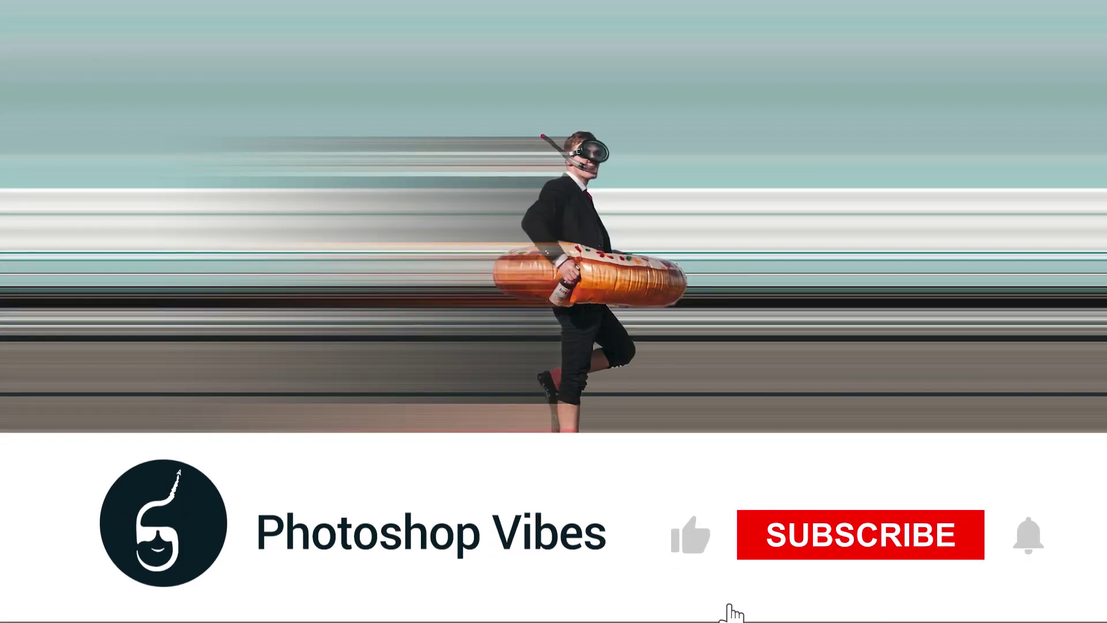